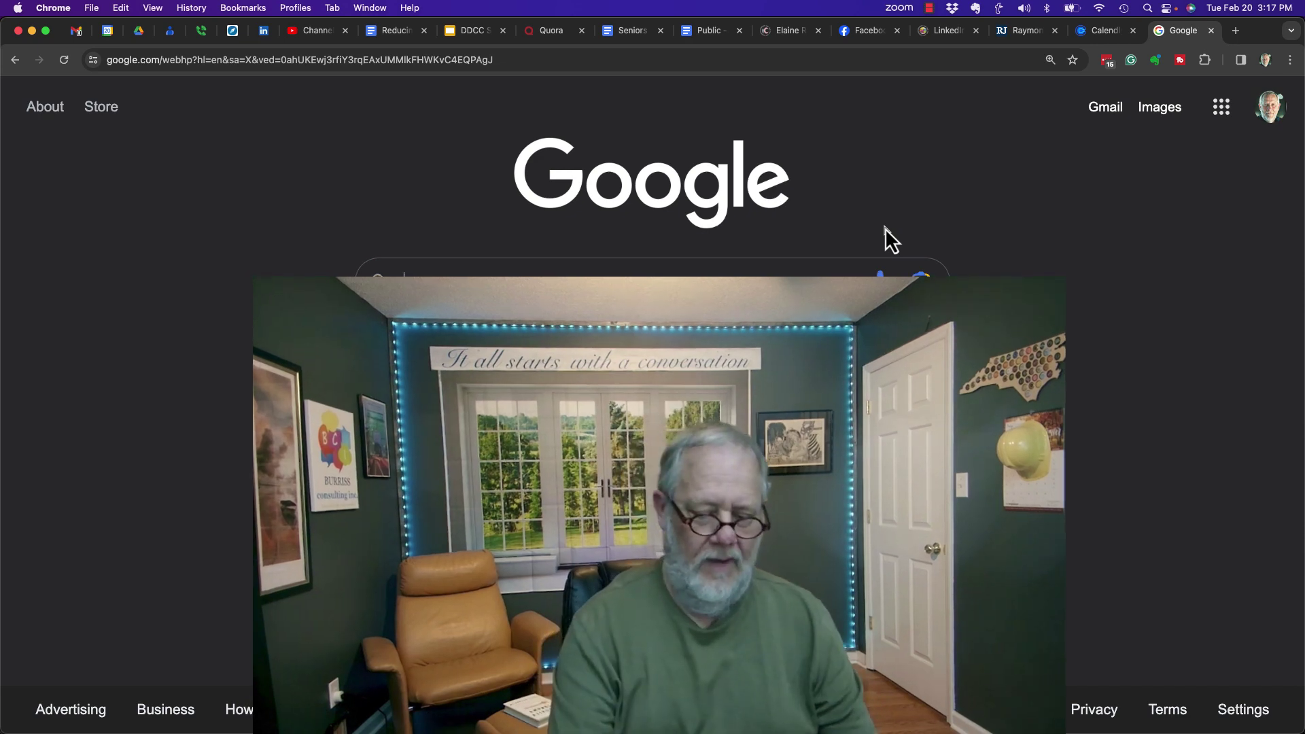
# Search Google for Burriss Consulting
pyautogui.write('Burriss')
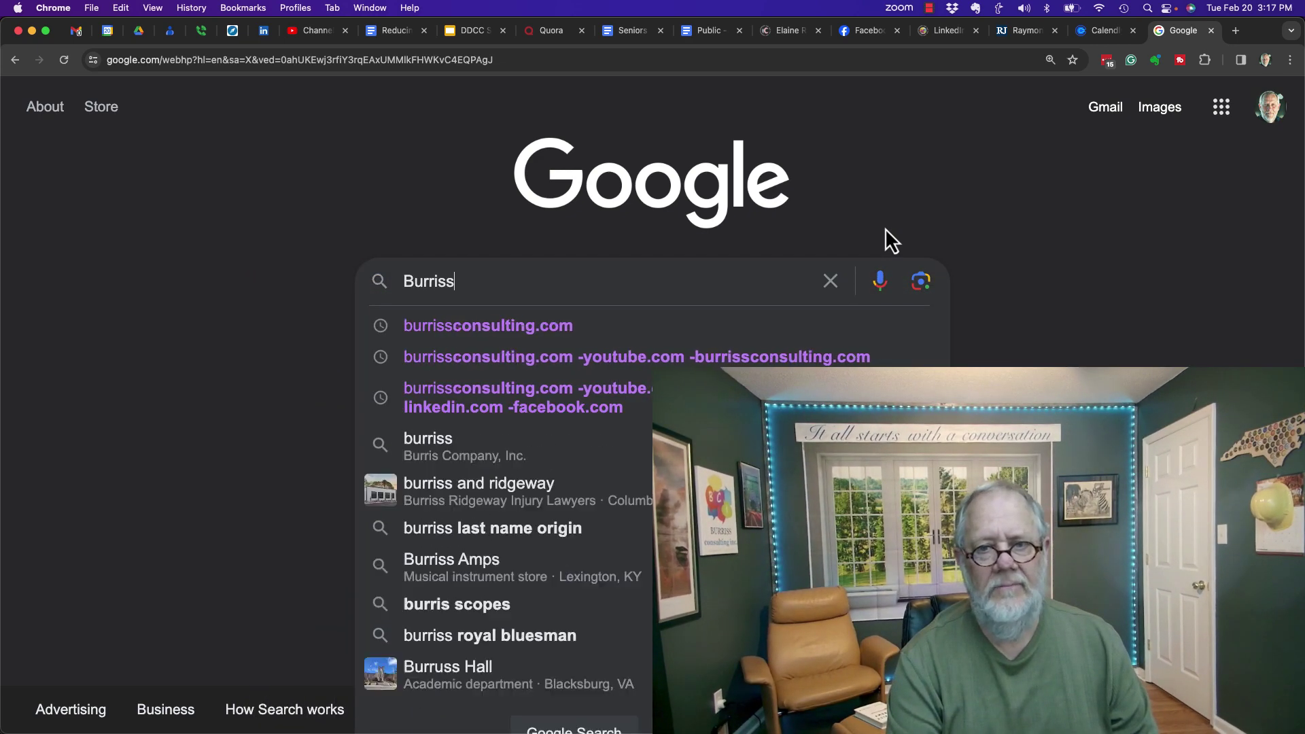
pyautogui.write(' Consulting')
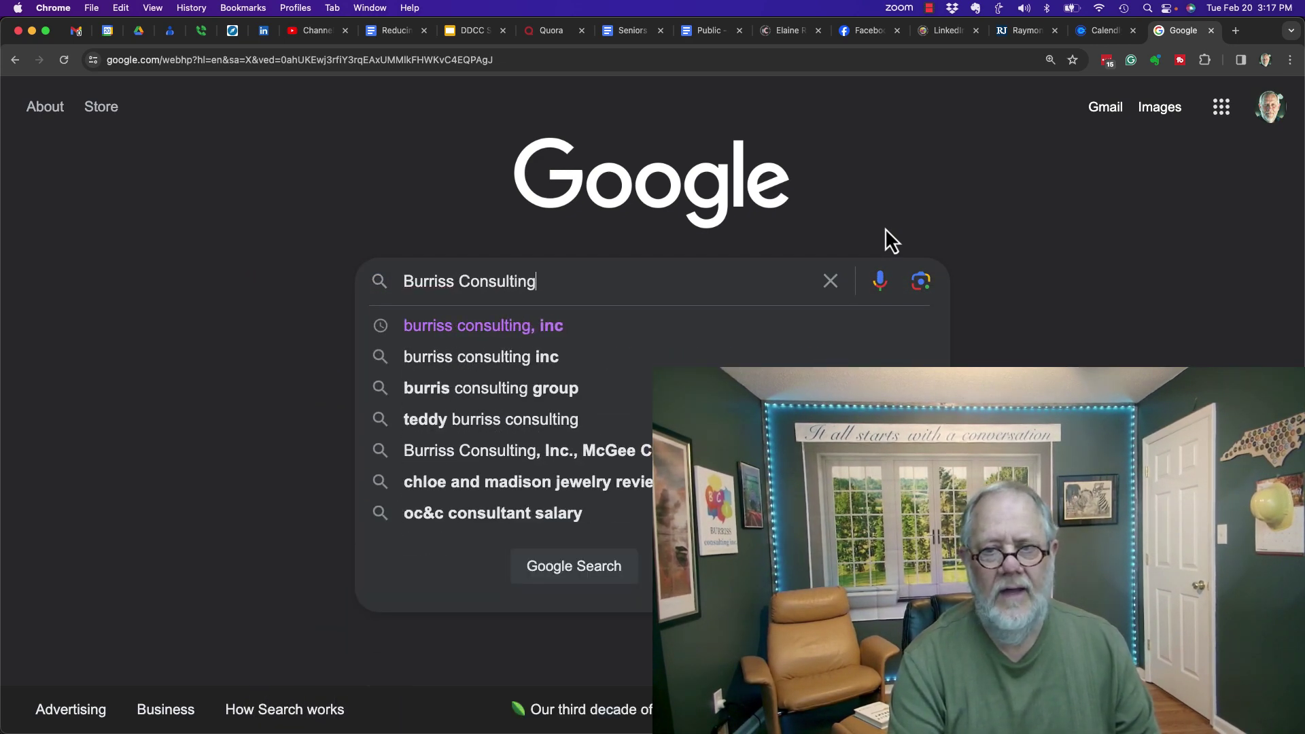
pyautogui.press('Return')
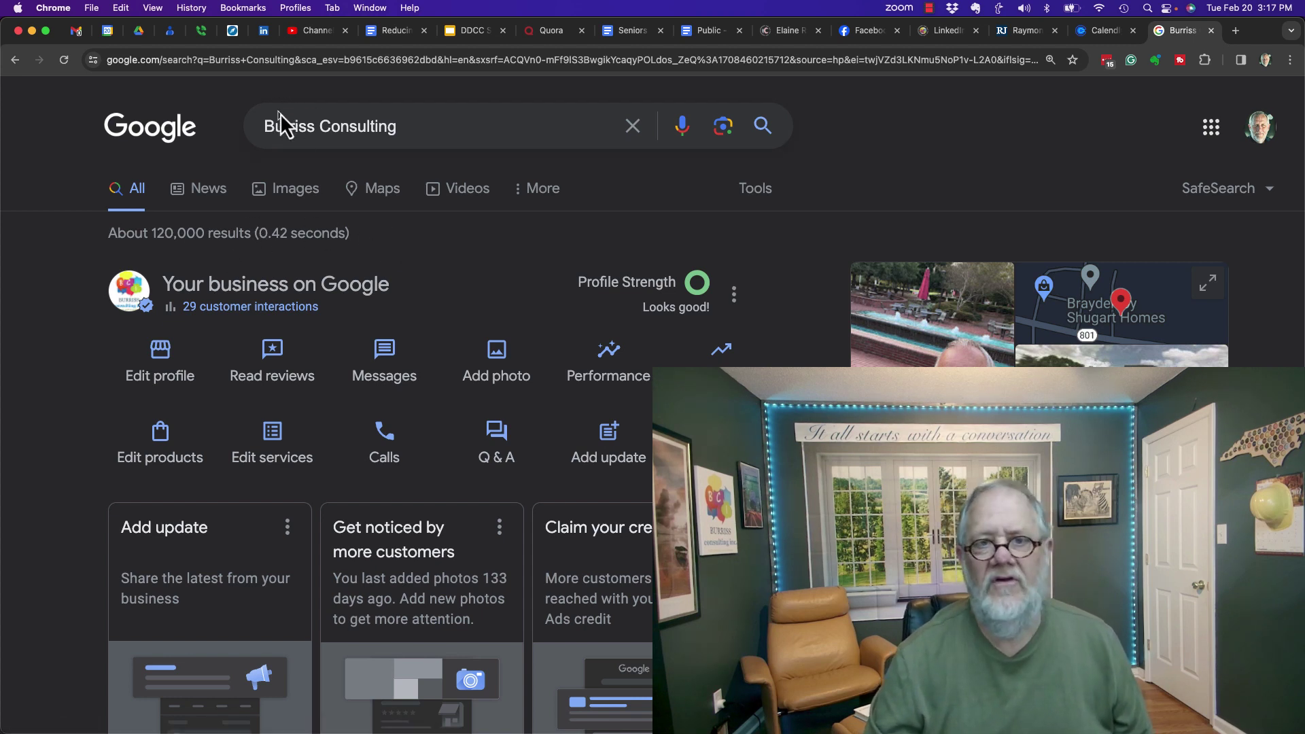
# Enclose the query in quotation marks and search for the exact phrase "Burriss Consulting"
pyautogui.click(419, 127)
pyautogui.write('"')
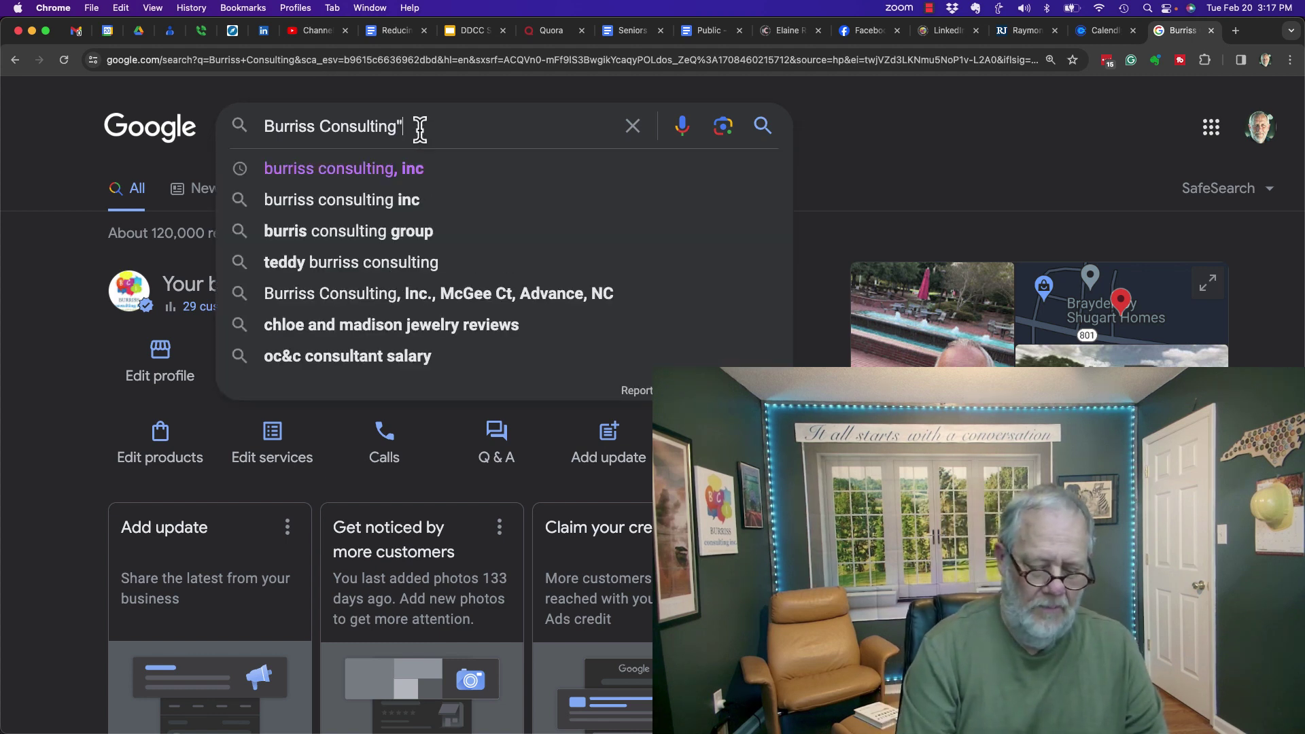
pyautogui.press('super+Left')
pyautogui.write('"')
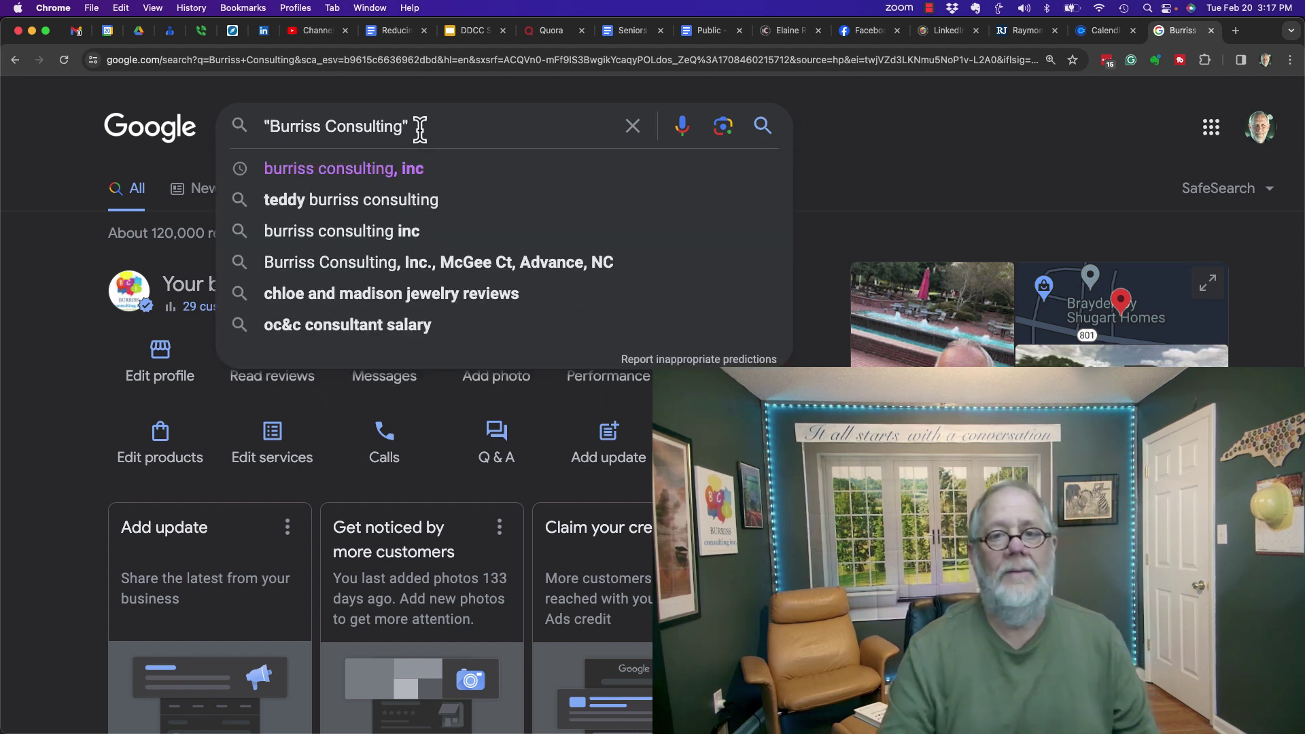
pyautogui.press('Return')
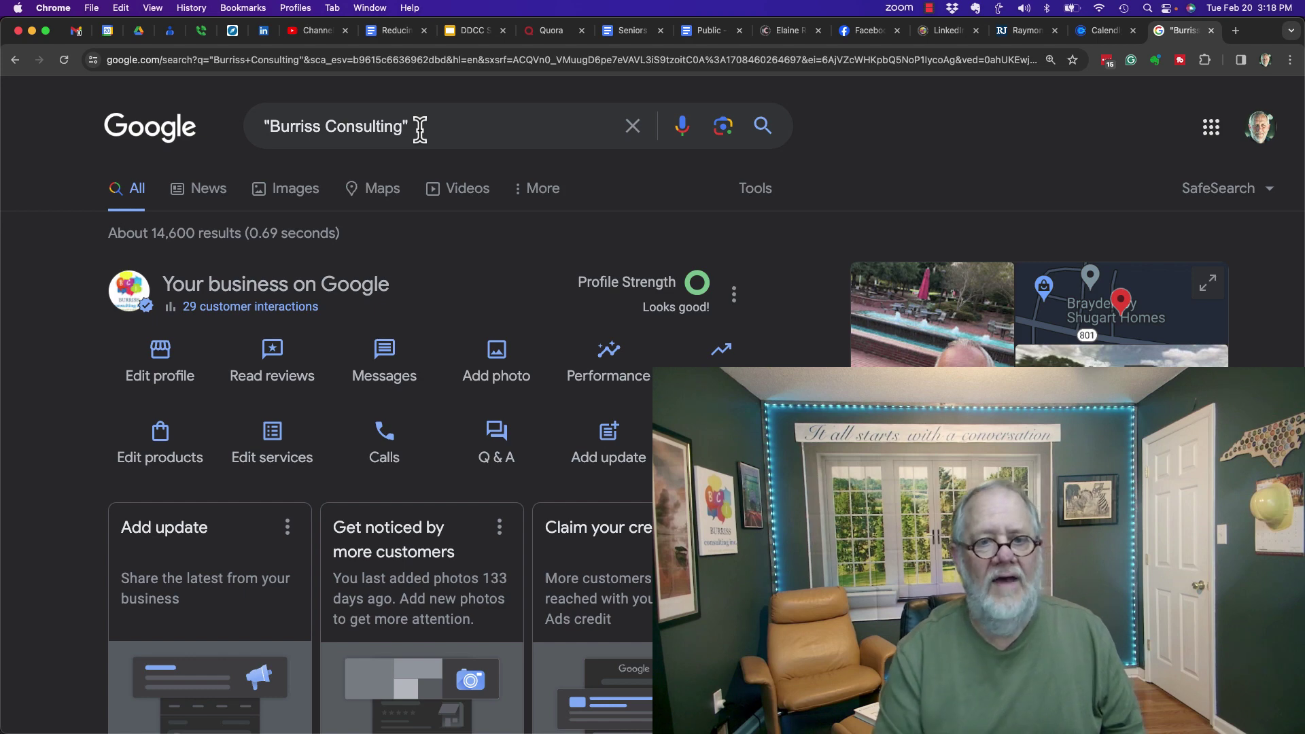
# Examine which websites appear in the results for the exact phrase, including the additional results beyond the first batch
pyautogui.scroll(-10, 31, 387)
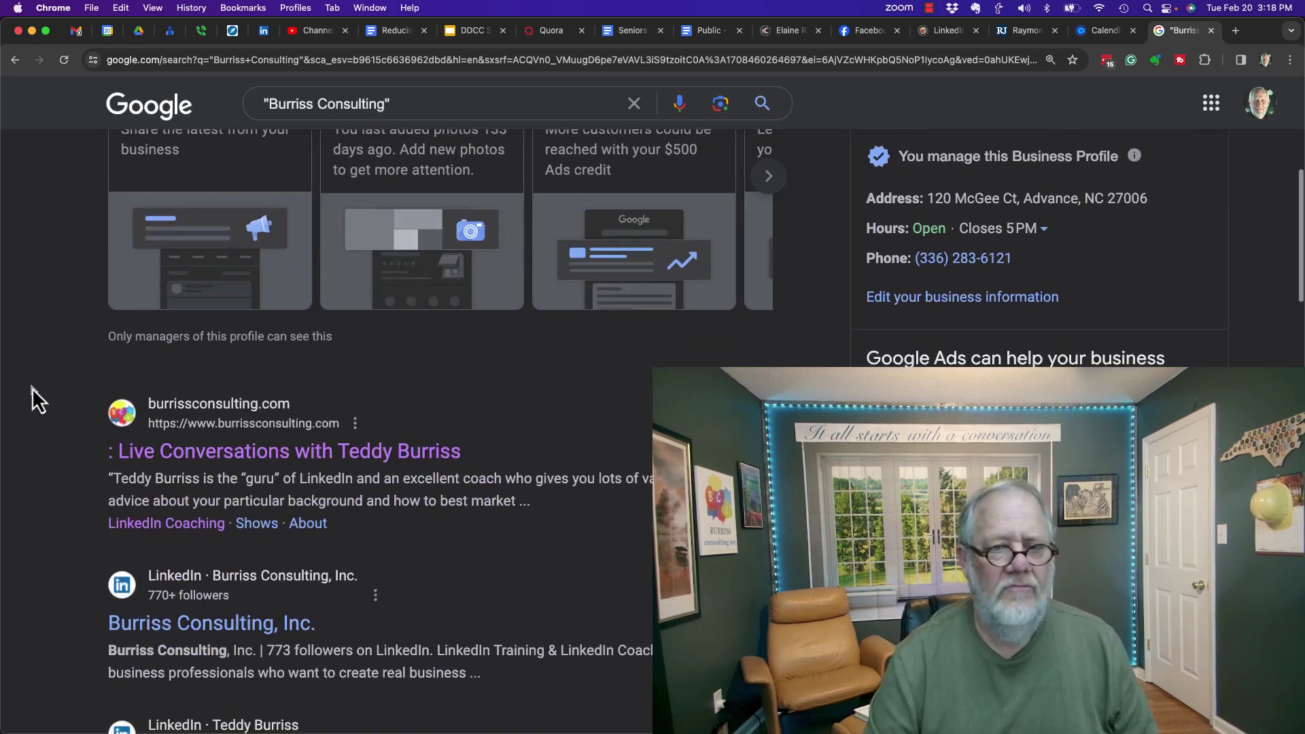
pyautogui.scroll(3, 31, 387)
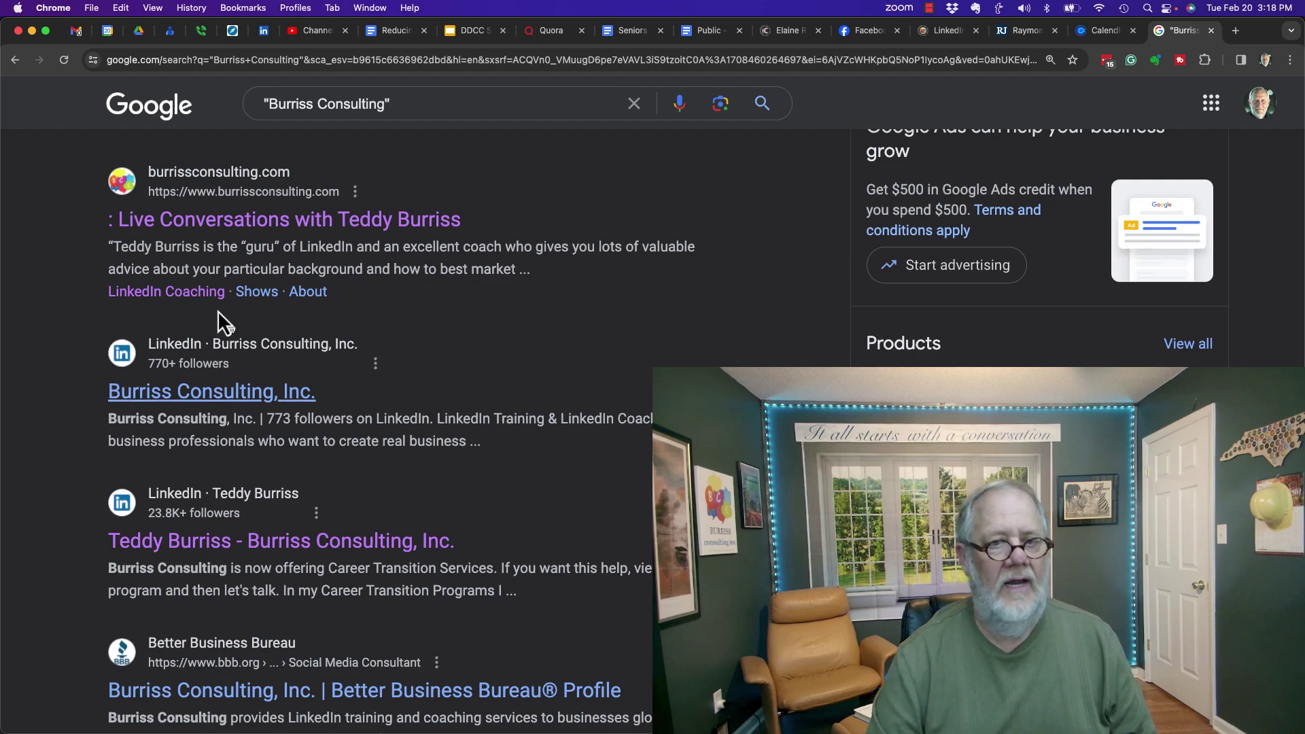
pyautogui.scroll(-8, 39, 437)
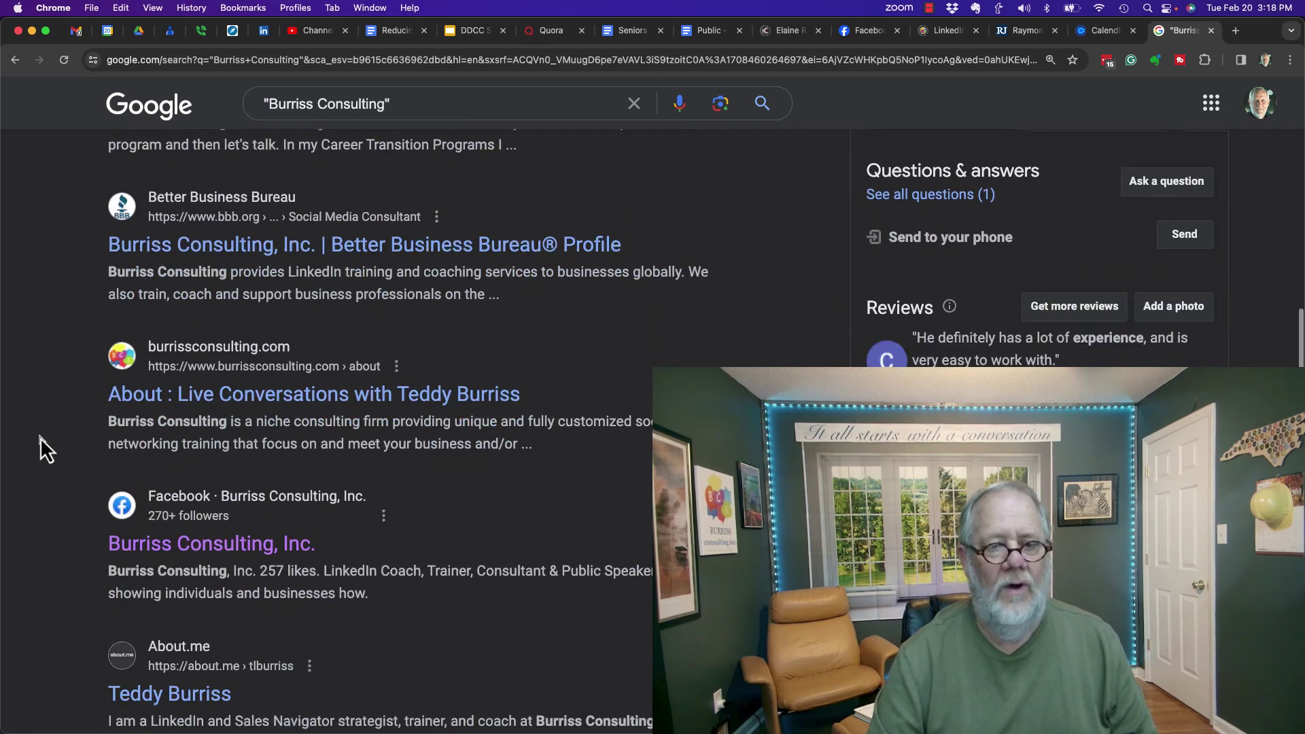
pyautogui.scroll(-7, 55, 459)
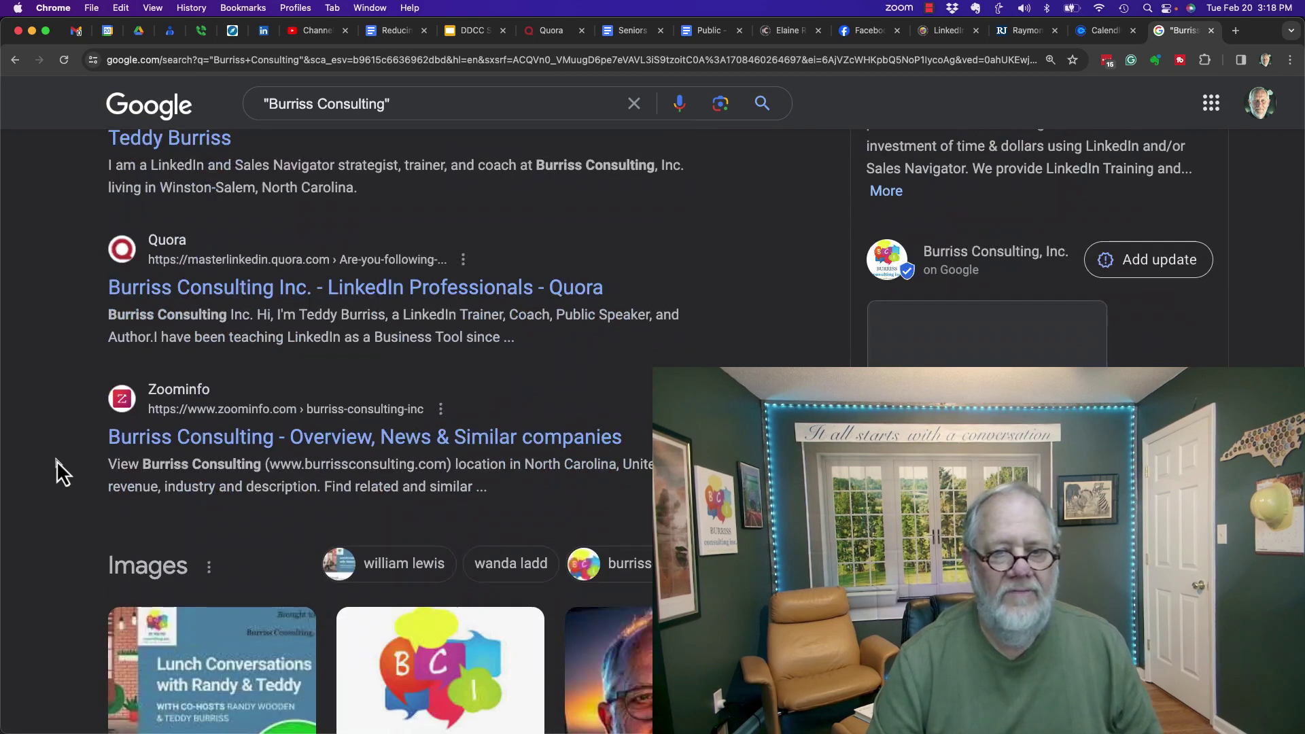
pyautogui.scroll(-8, 55, 460)
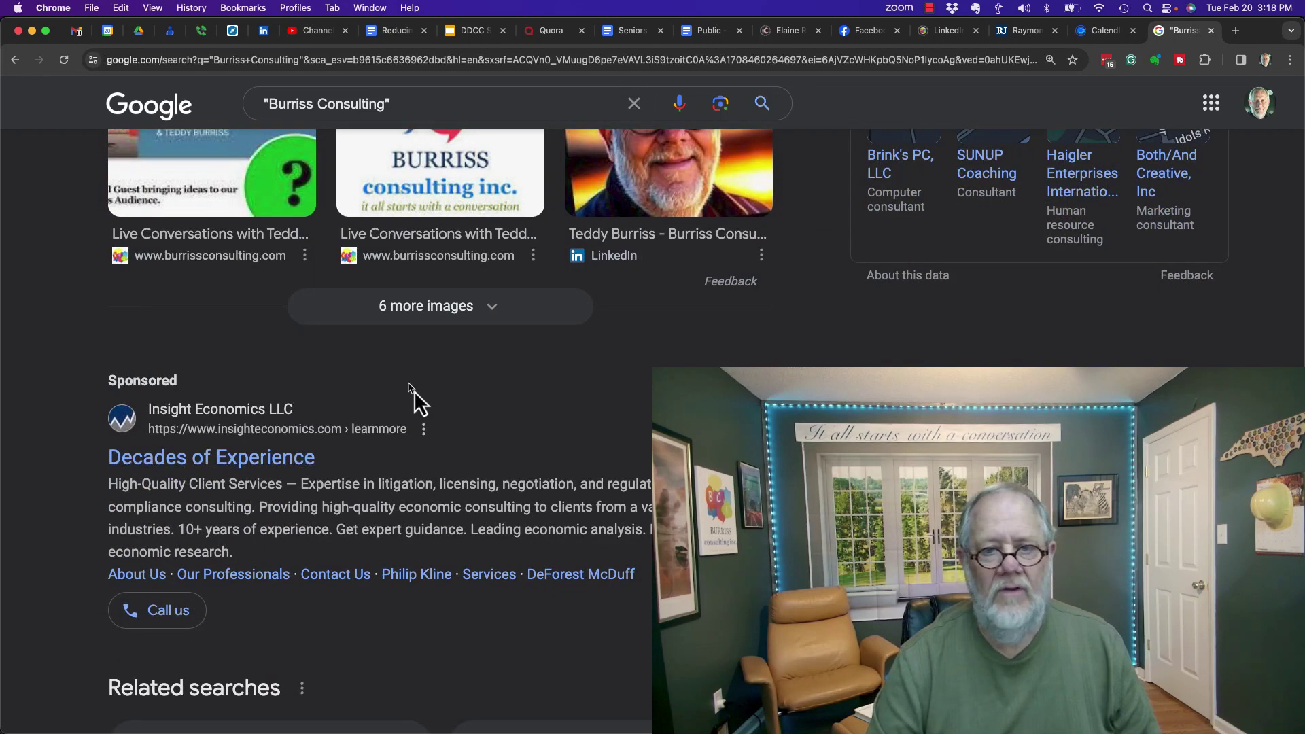
pyautogui.scroll(-3, 447, 405)
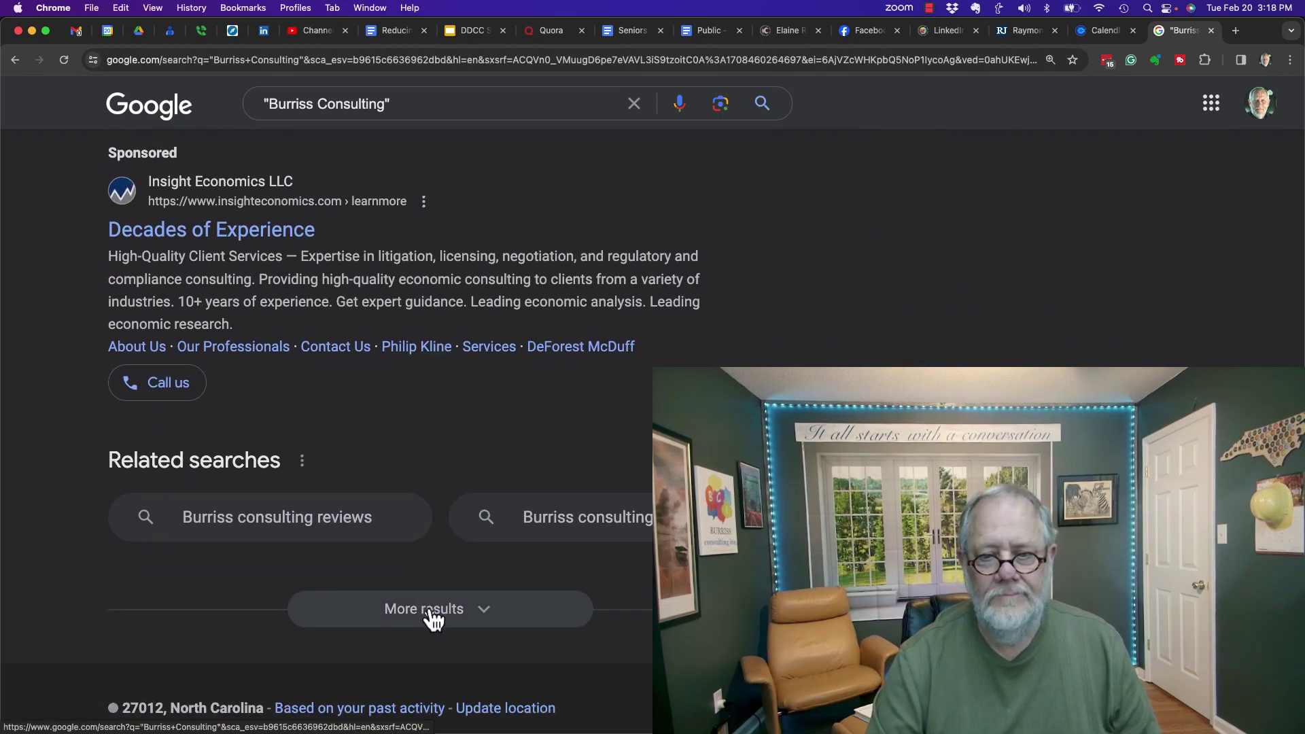
pyautogui.click(433, 611)
pyautogui.scroll(-3, 54, 280)
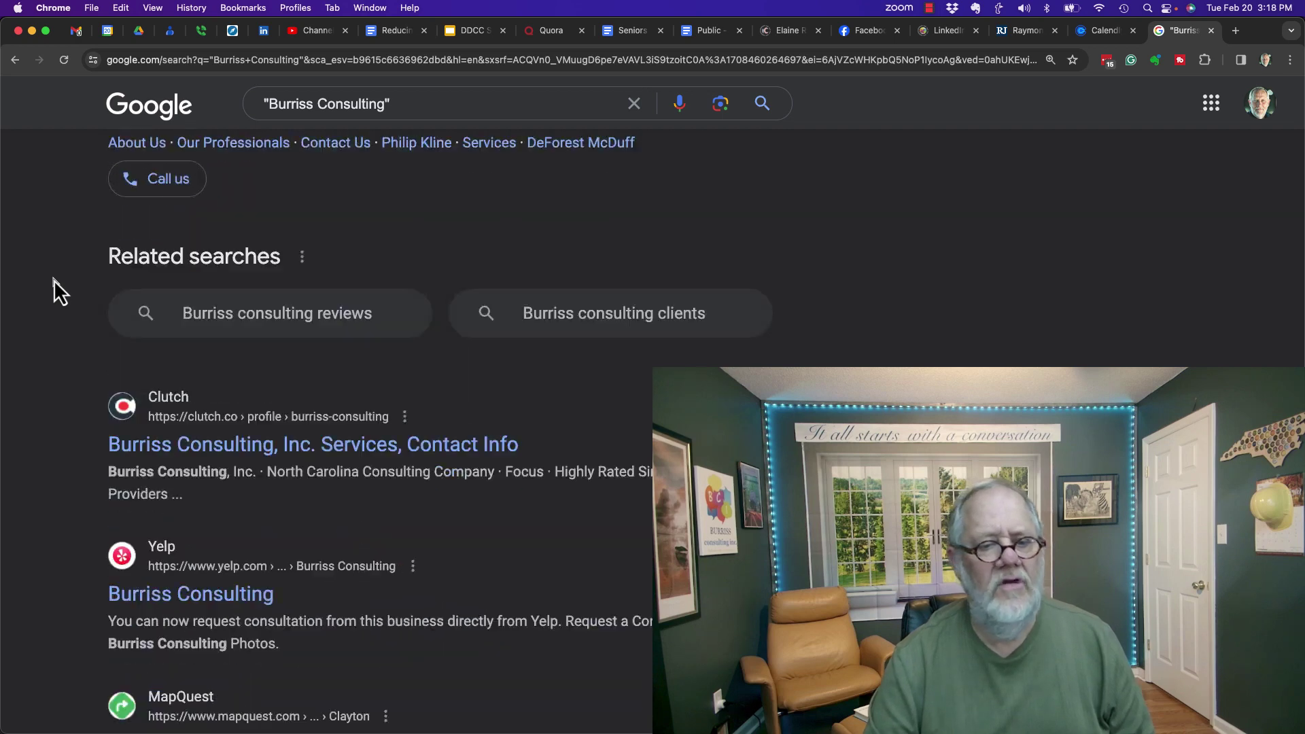
pyautogui.scroll(-12, 54, 280)
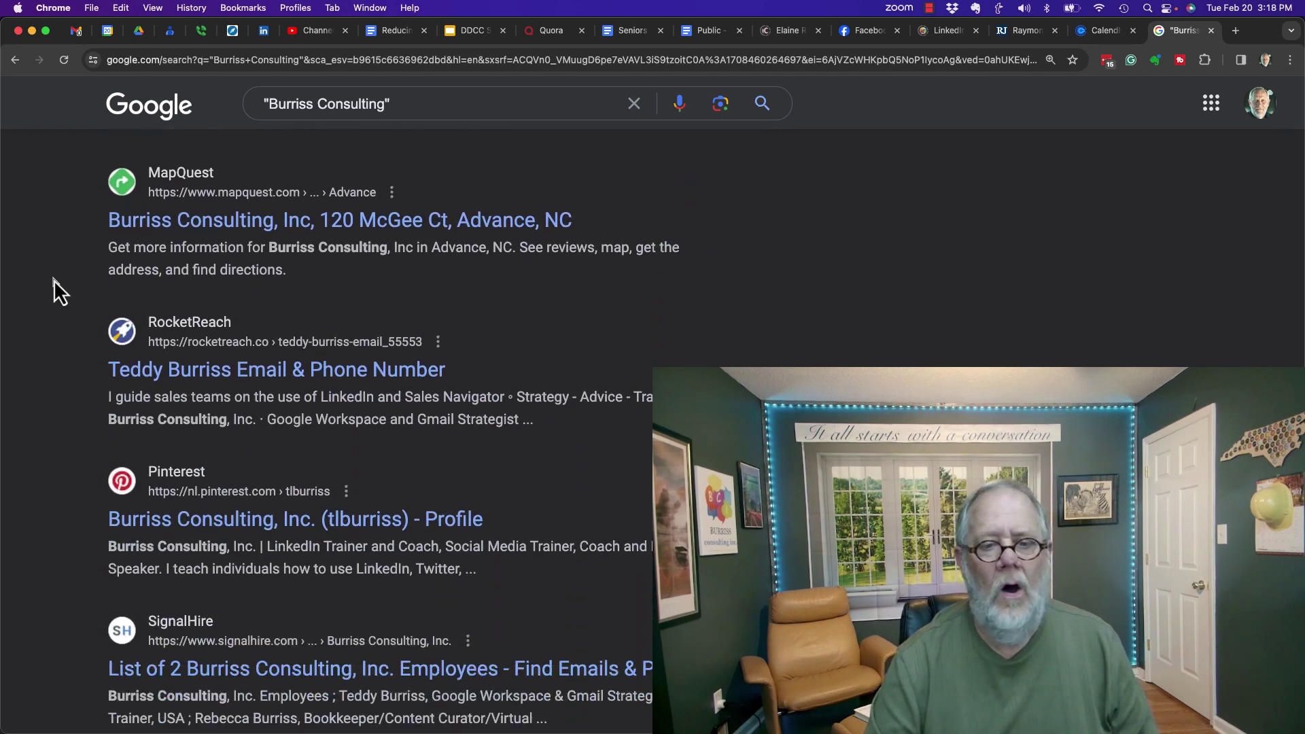
pyautogui.scroll(-4, 54, 279)
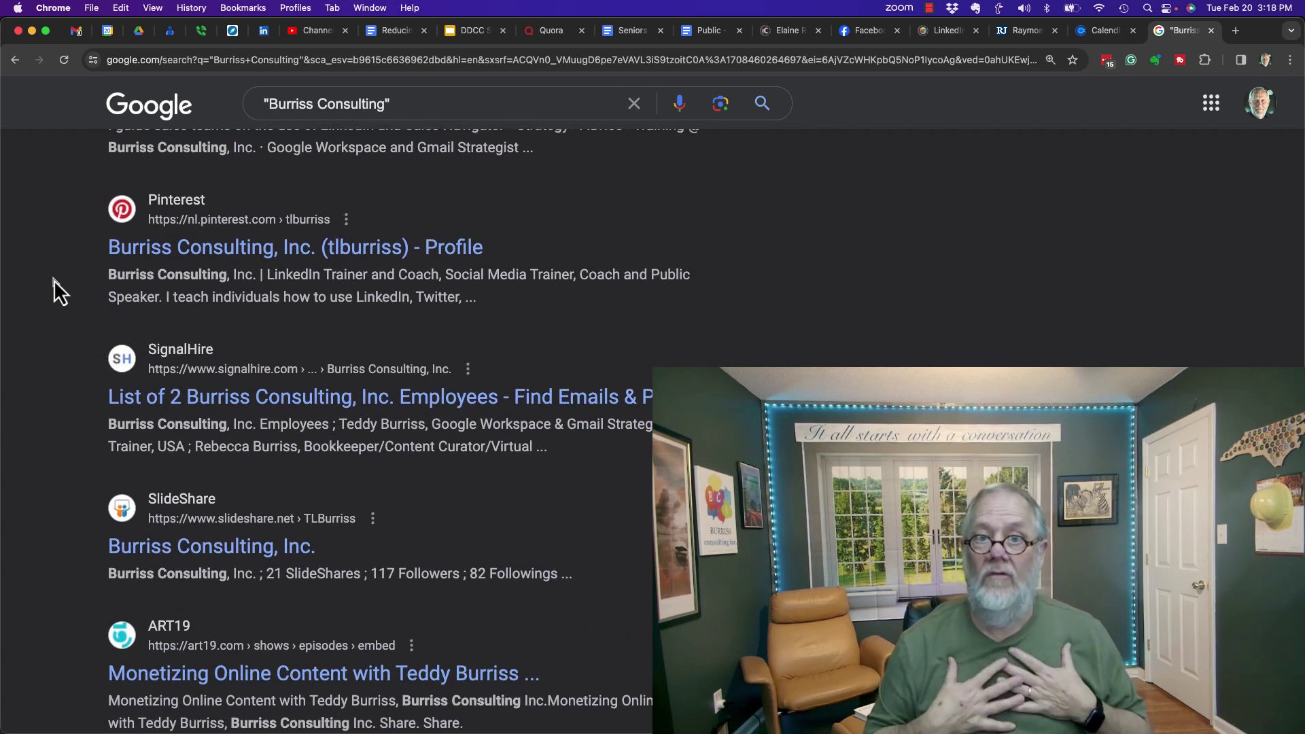
pyautogui.scroll(20, 54, 280)
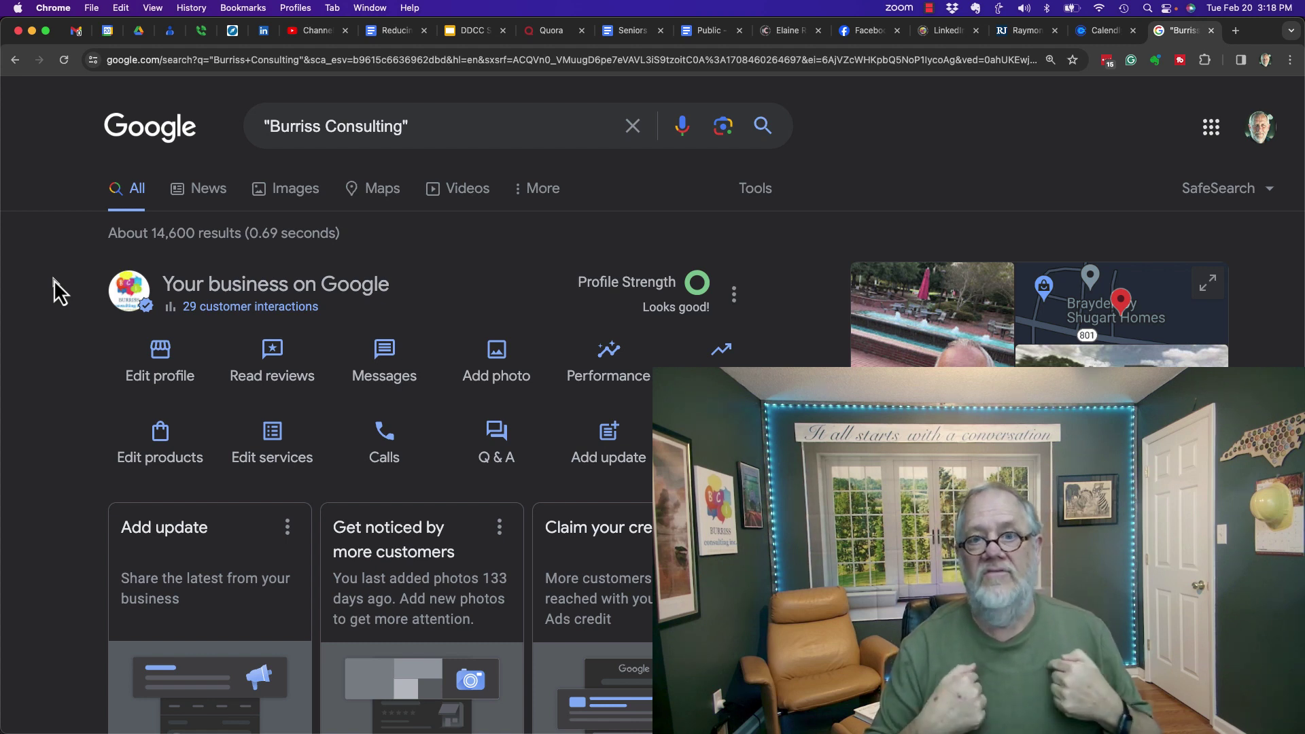
# Exclude the company's own website by adding -burrissconsulting.com to the query and run the search
pyautogui.click(448, 128)
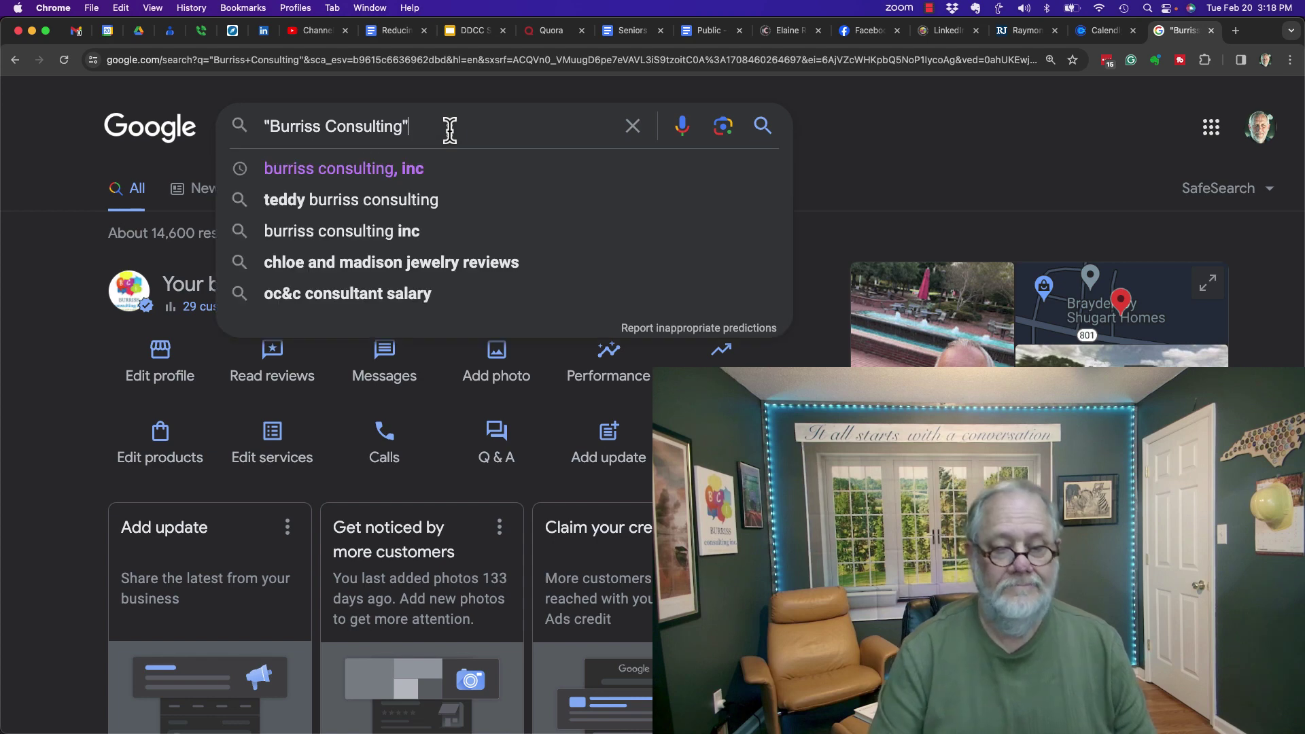
pyautogui.write('-')
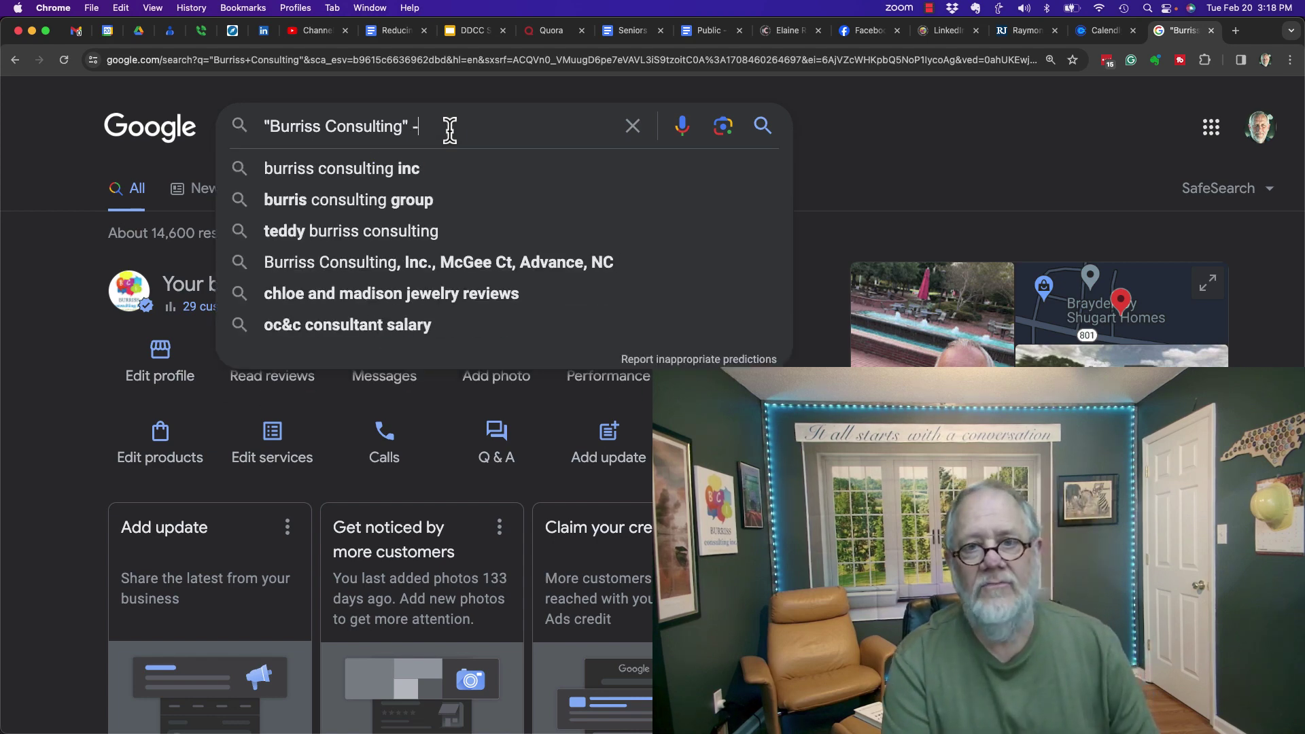
pyautogui.write('burrissconsluti')
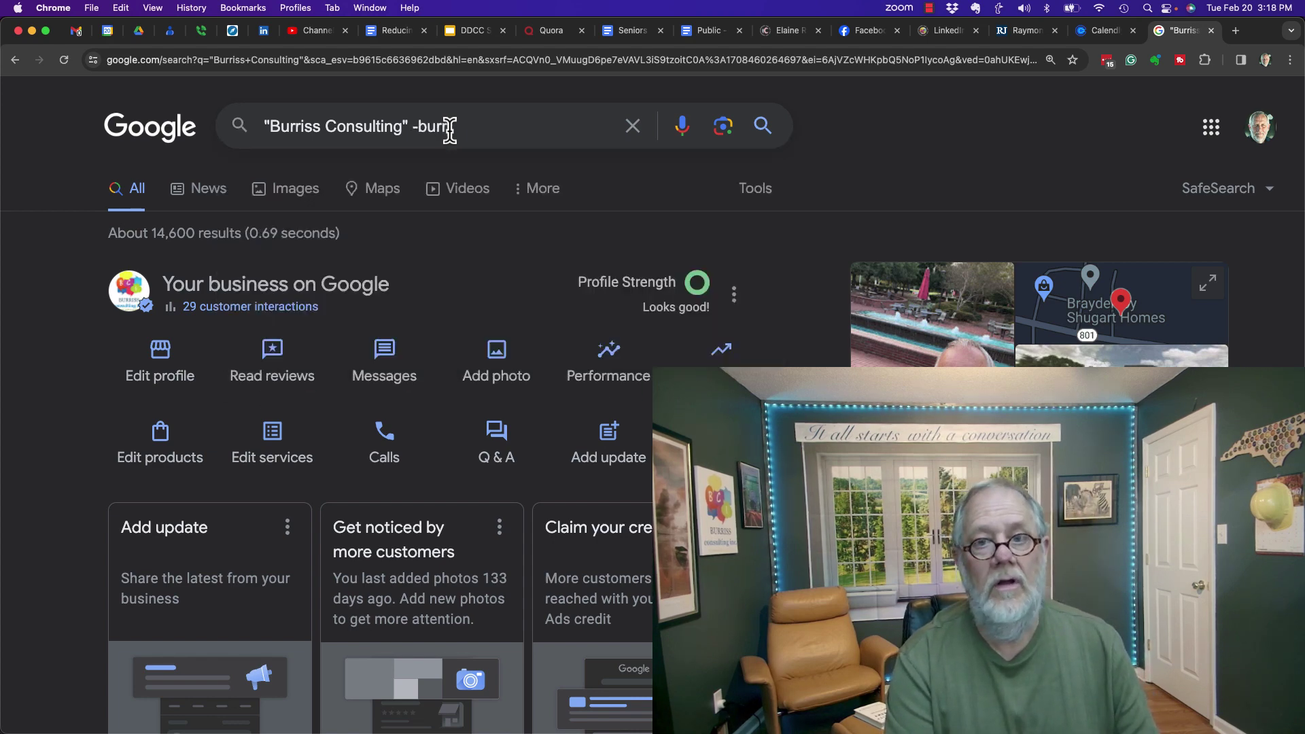
pyautogui.press('BackSpace')
pyautogui.press('BackSpace')
pyautogui.press('BackSpace')
pyautogui.press('BackSpace')
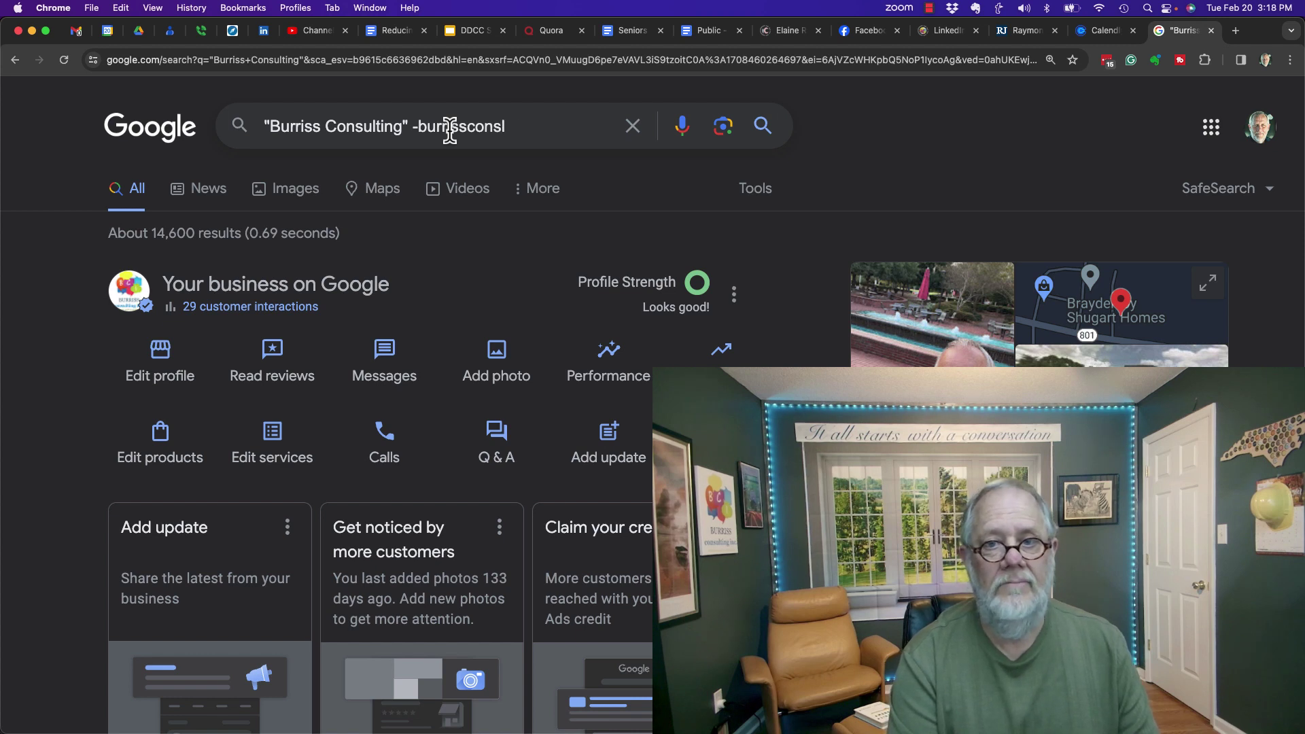
pyautogui.write('ulting.com')
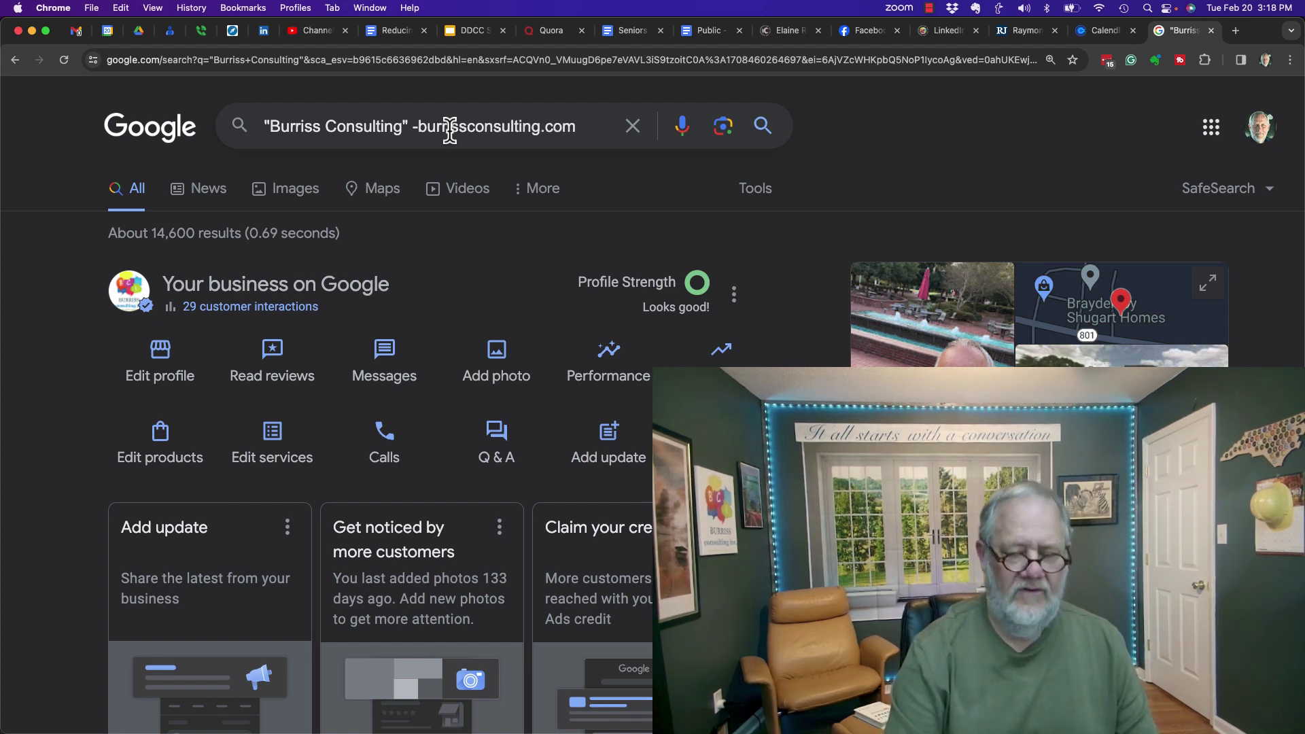
pyautogui.press('Return')
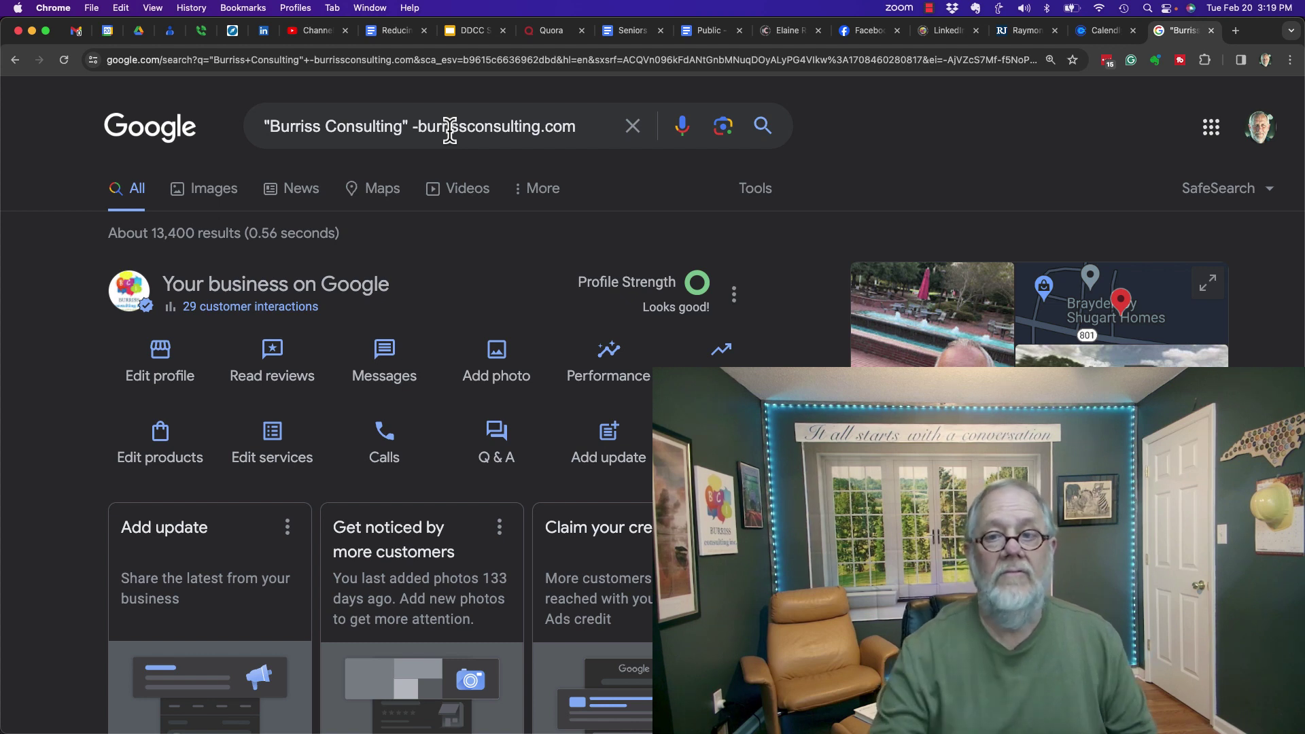
# Add -youtube.com to the end of the query and run the search
pyautogui.click(594, 126)
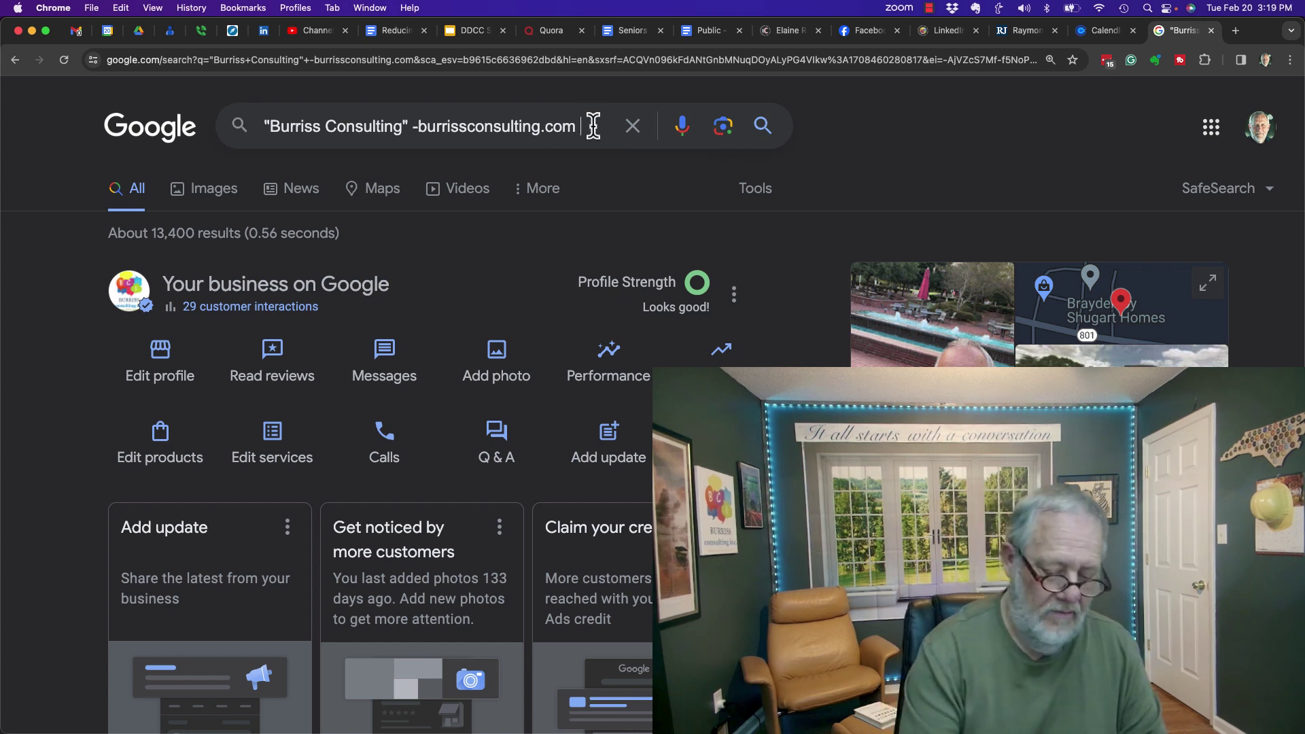
pyautogui.write('-b')
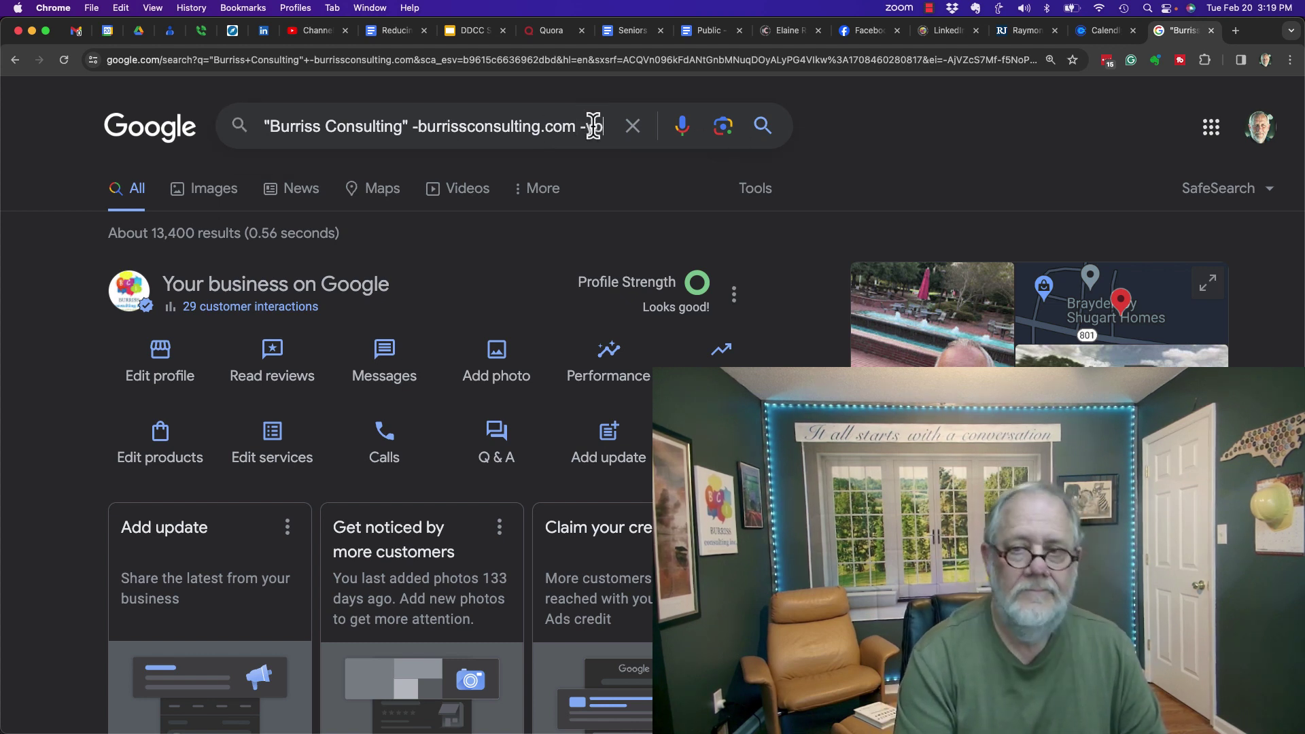
pyautogui.write('outub')
pyautogui.press('BackSpace')
pyautogui.press('BackSpace')
pyautogui.press('BackSpace')
pyautogui.write('tu')
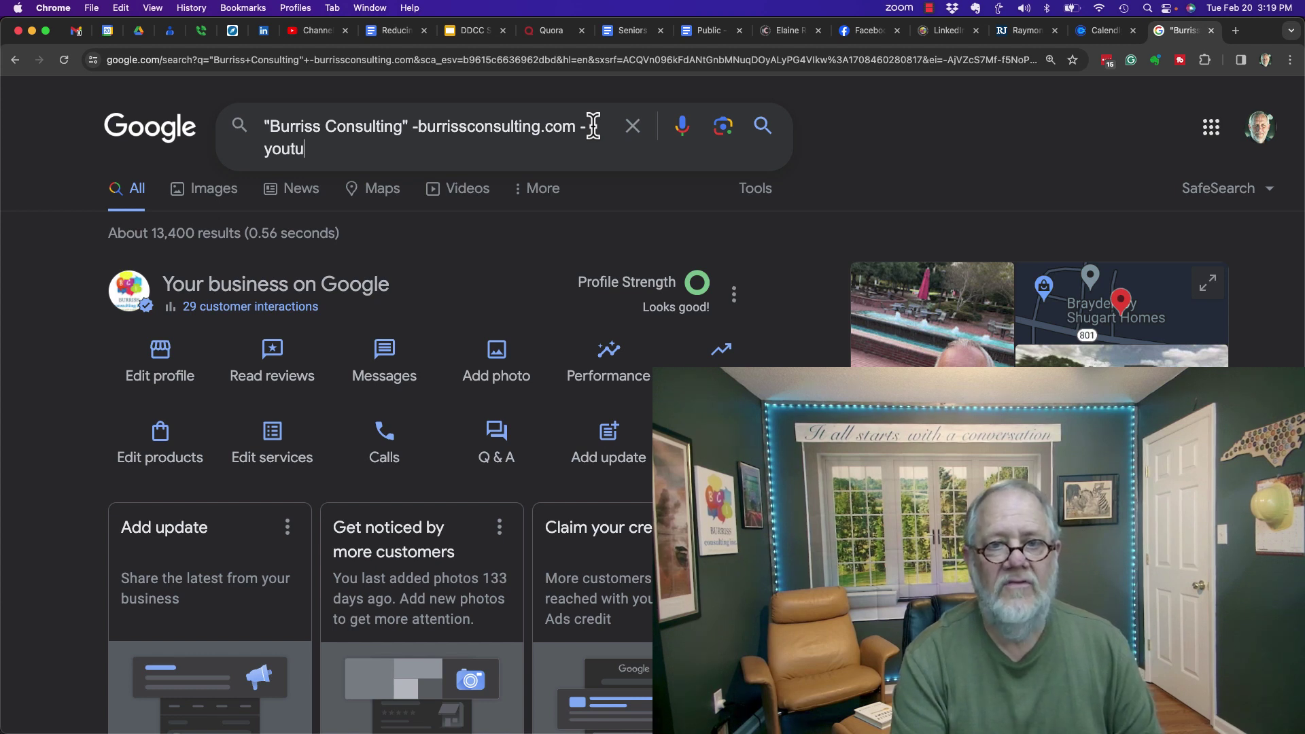
pyautogui.write('be')
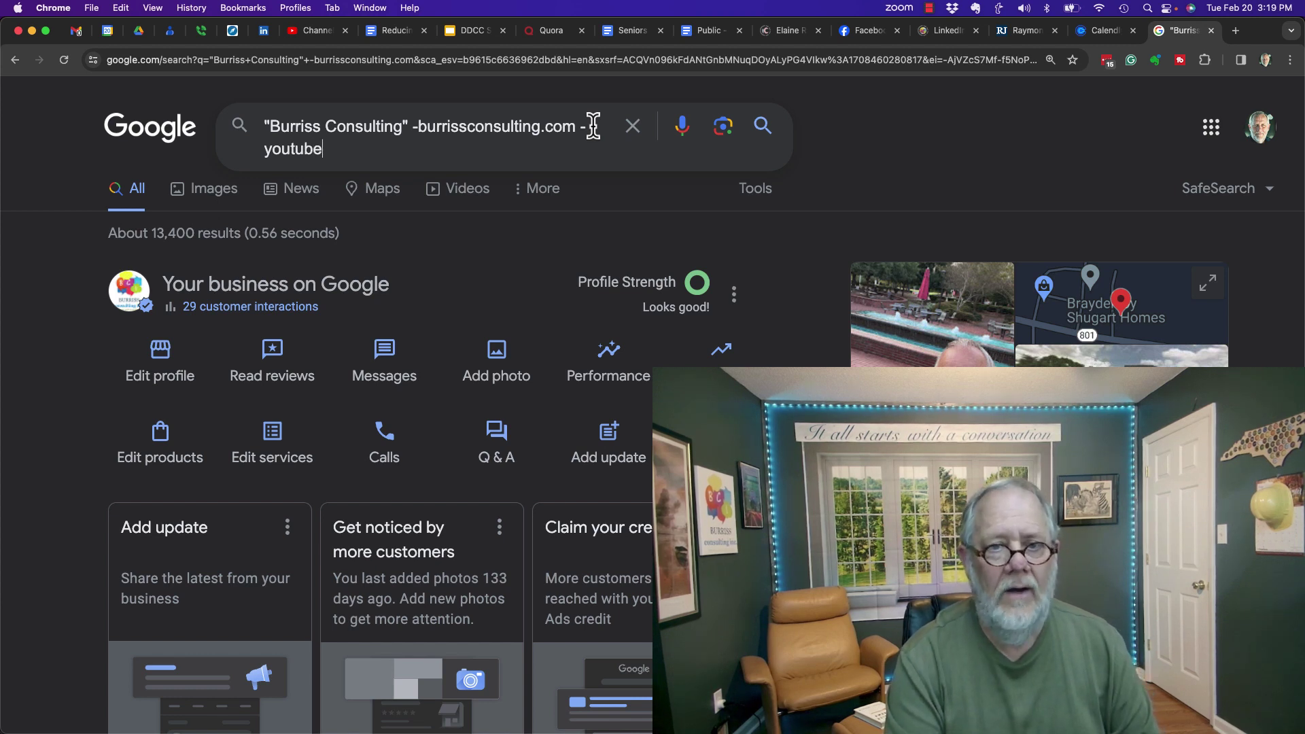
pyautogui.write('.com')
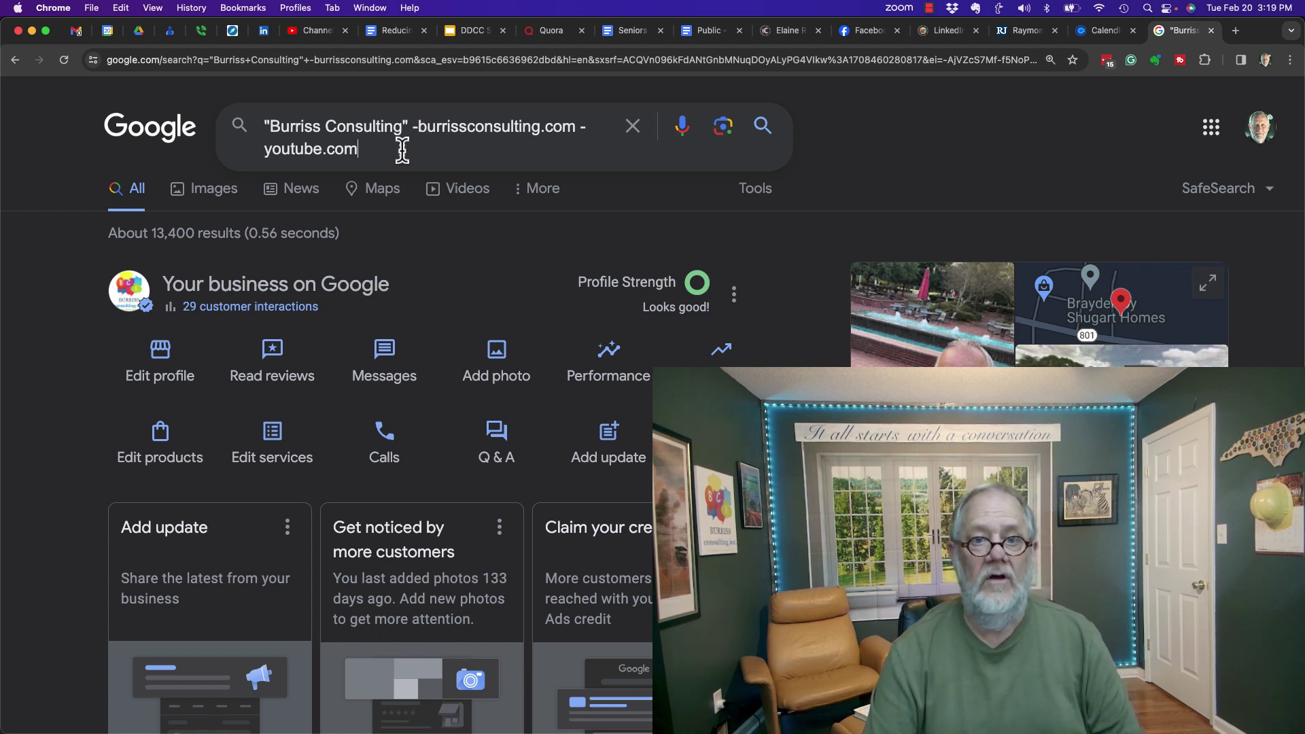
pyautogui.press('Return')
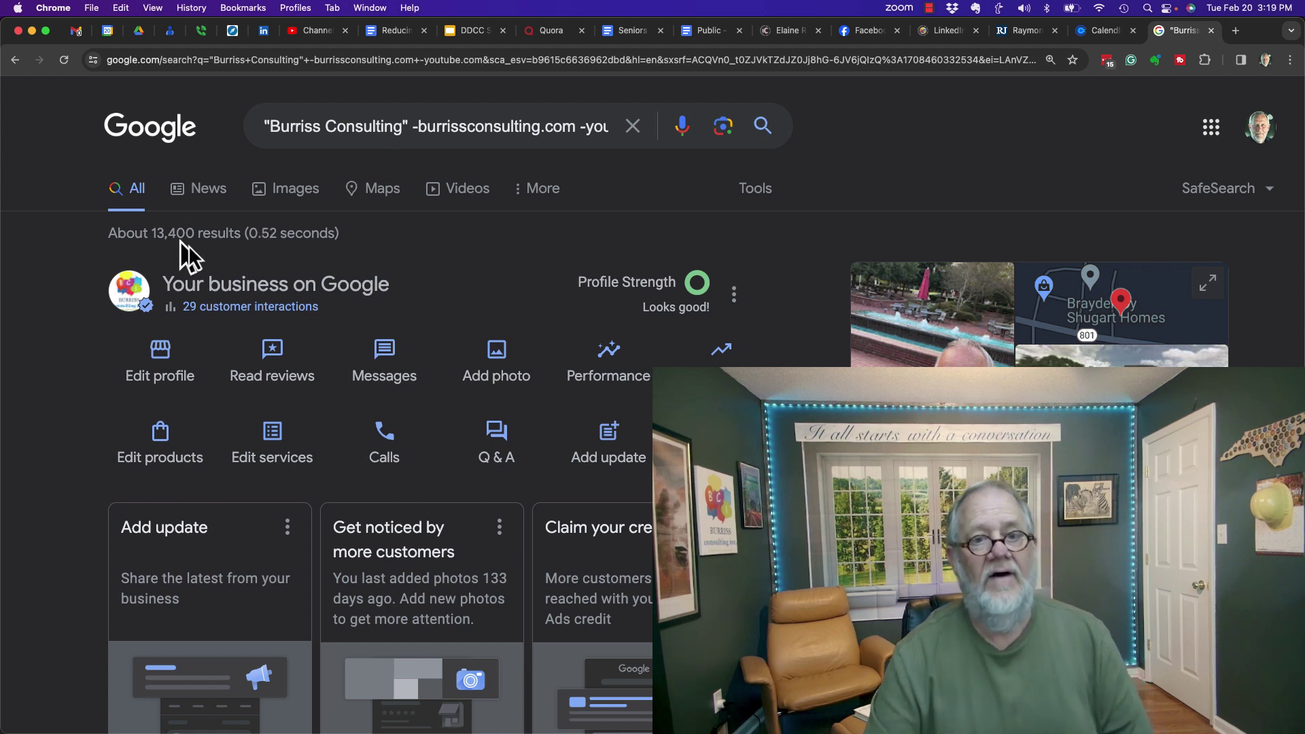
# Extend the query with -linkedin.com after the YouTube exclusion and search again
pyautogui.click(547, 125)
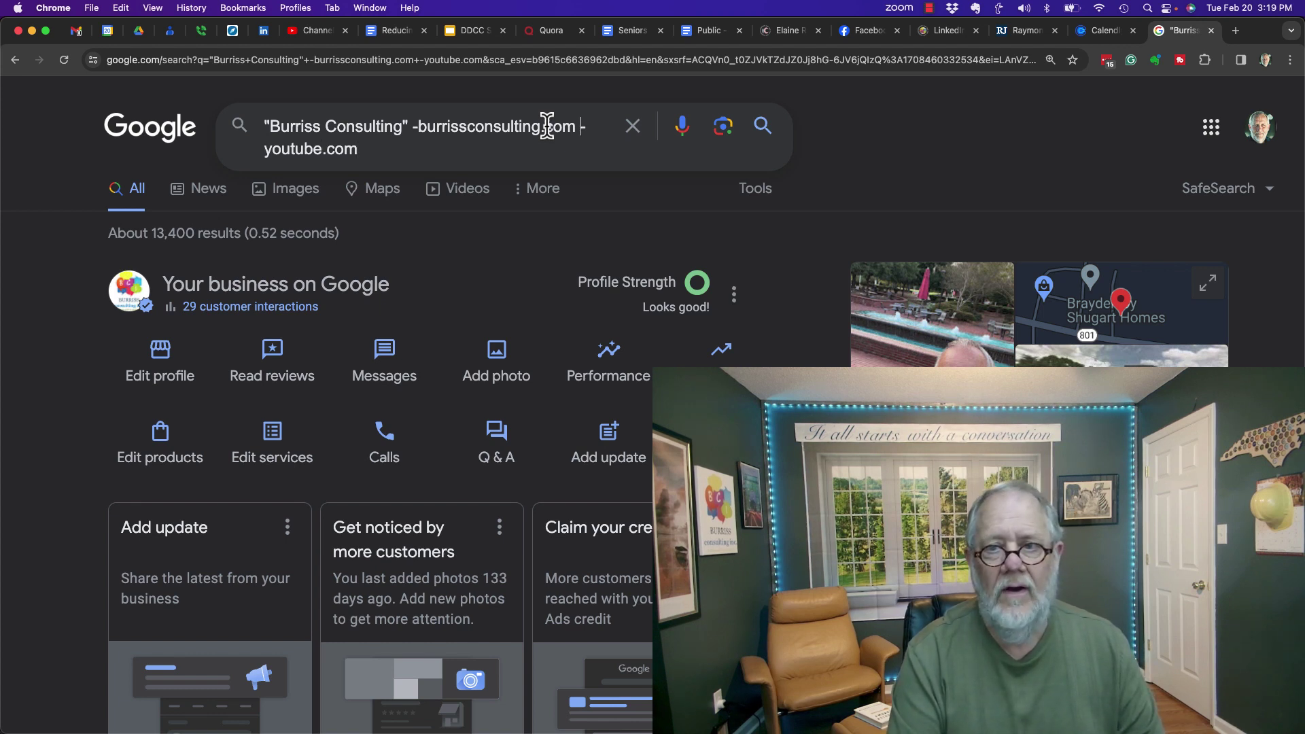
pyautogui.press('super+Right')
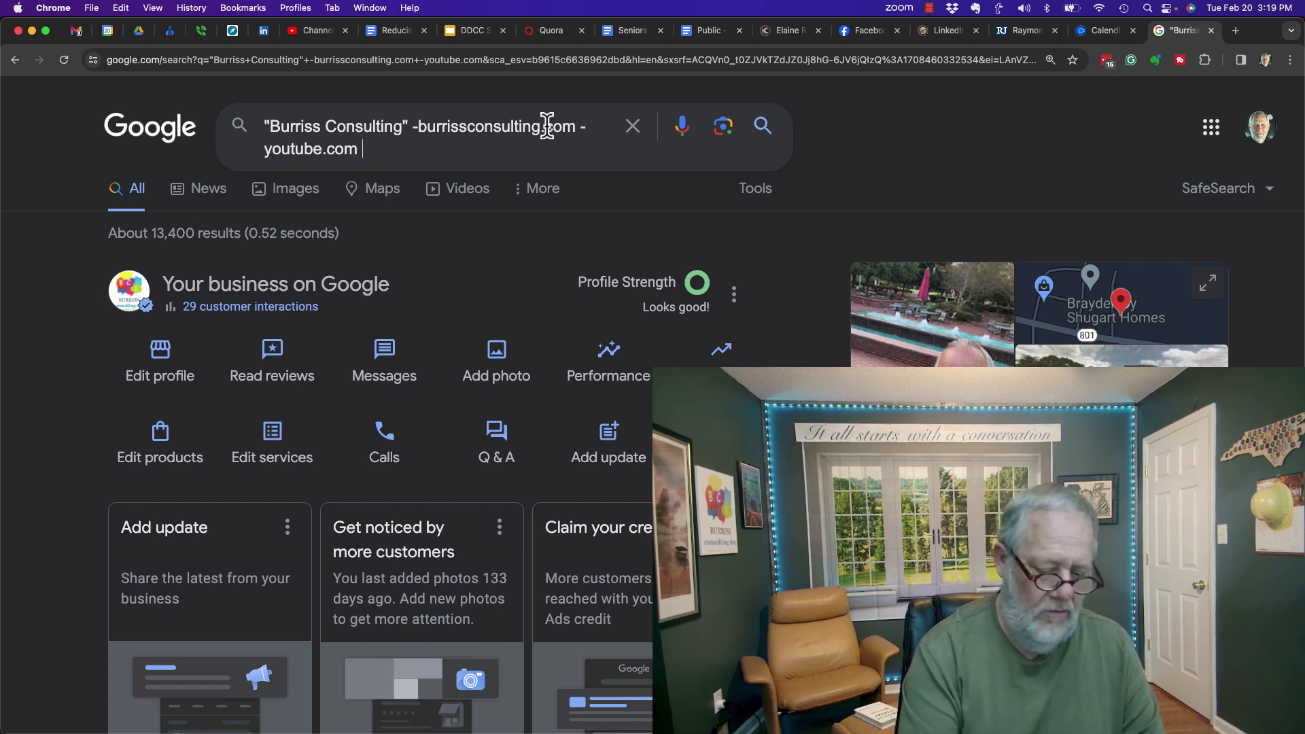
pyautogui.write('-linkedin.com')
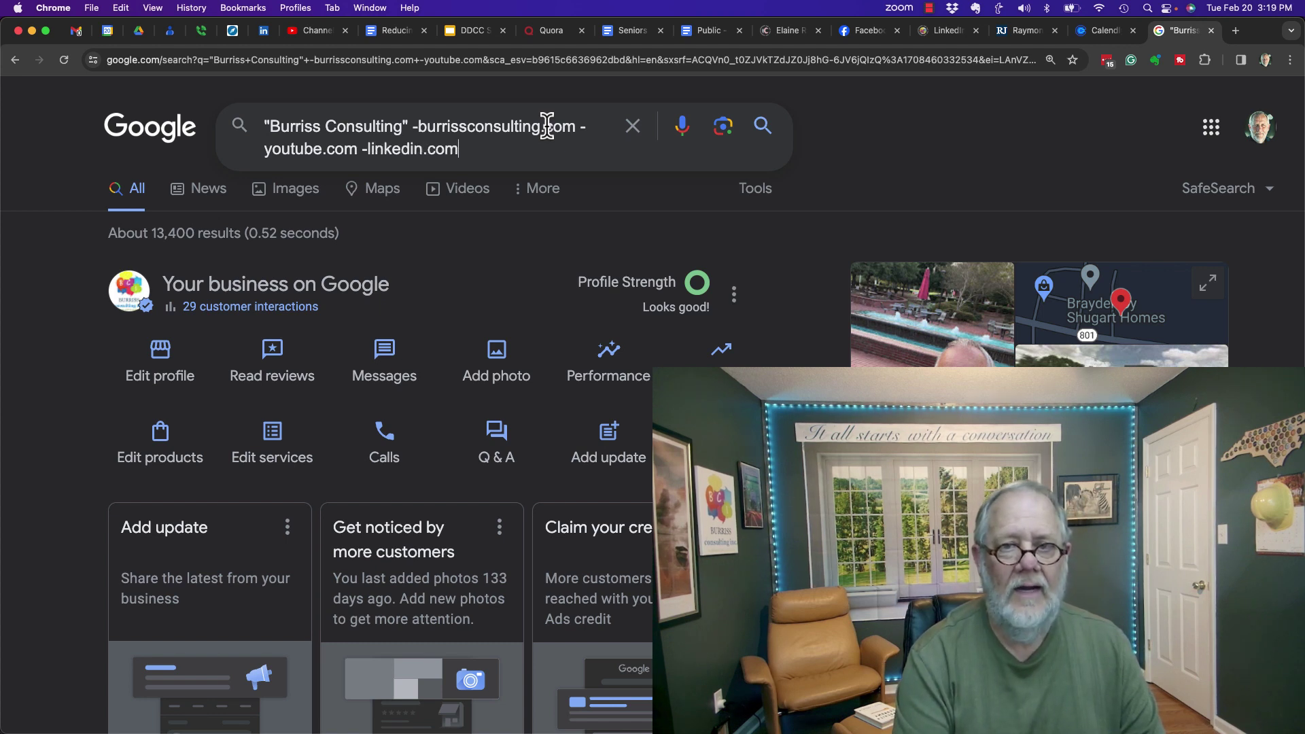
pyautogui.press('Return')
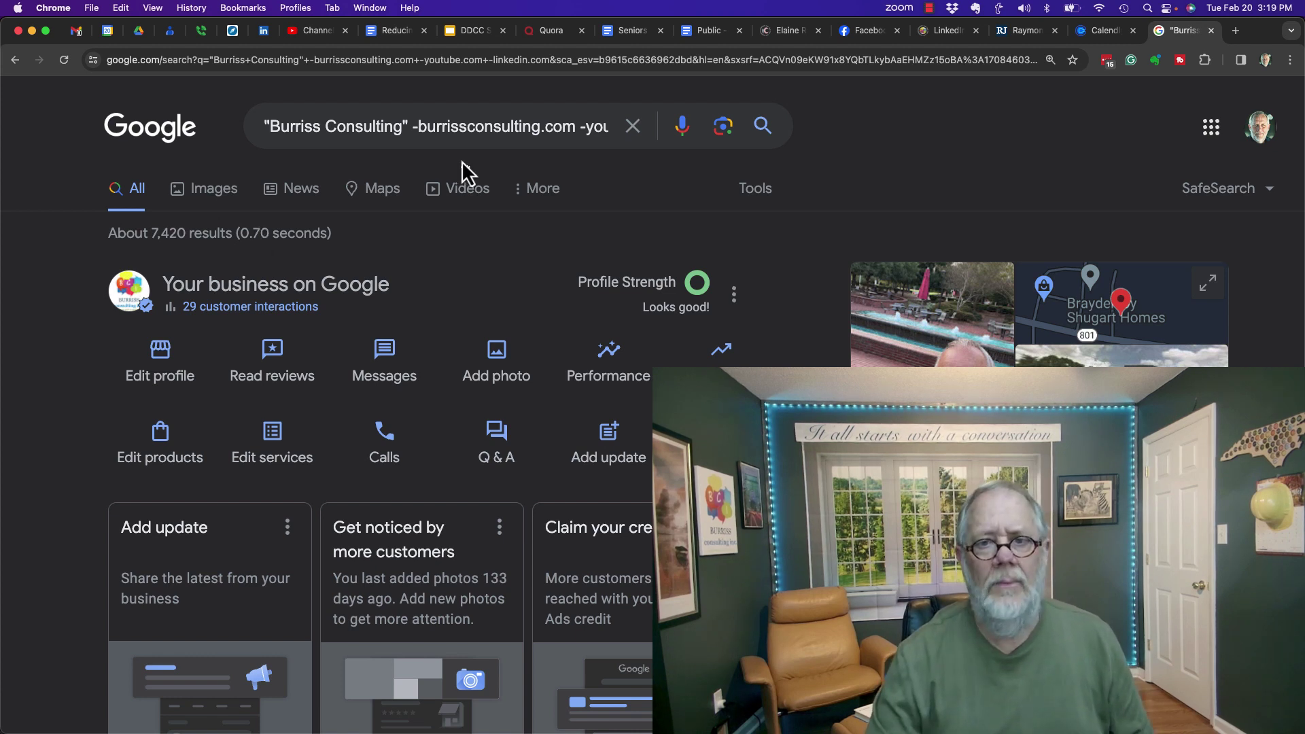
# Try to exclude Quora by appending "- quora.com" to the query and running the search
pyautogui.click(437, 127)
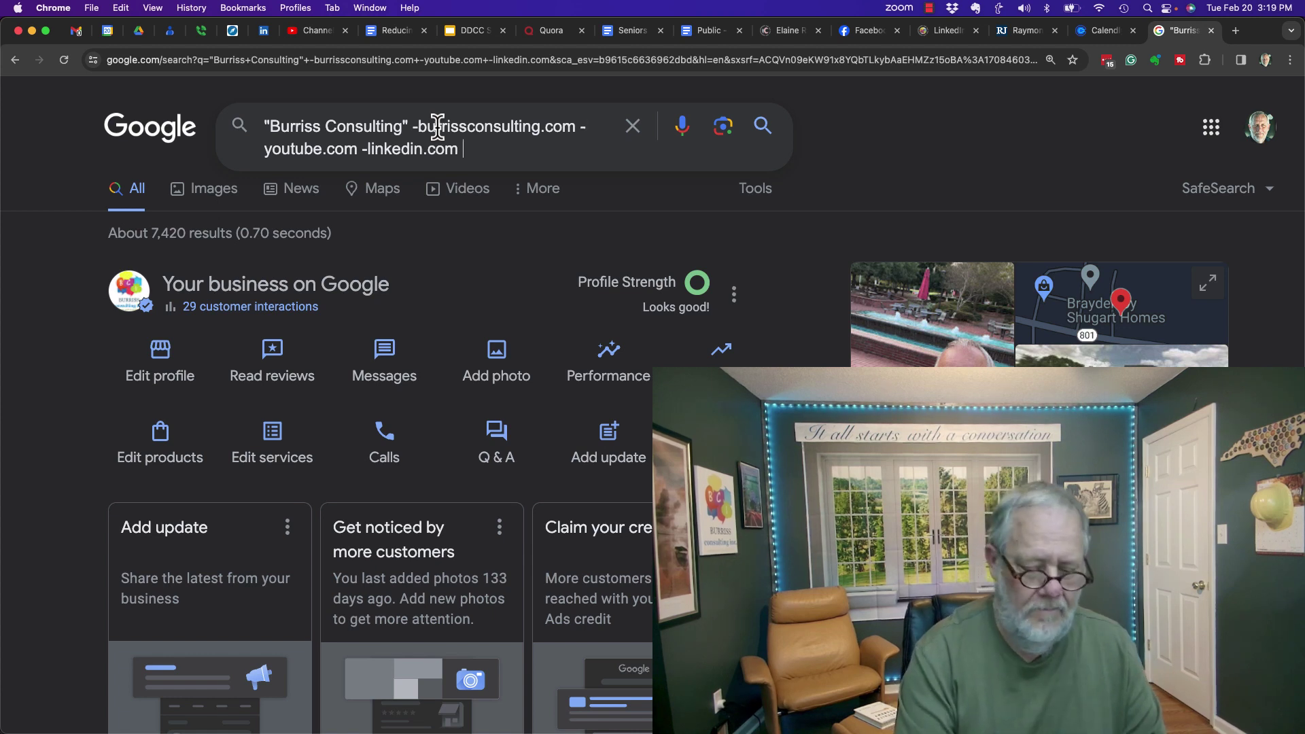
pyautogui.write('- quora.com')
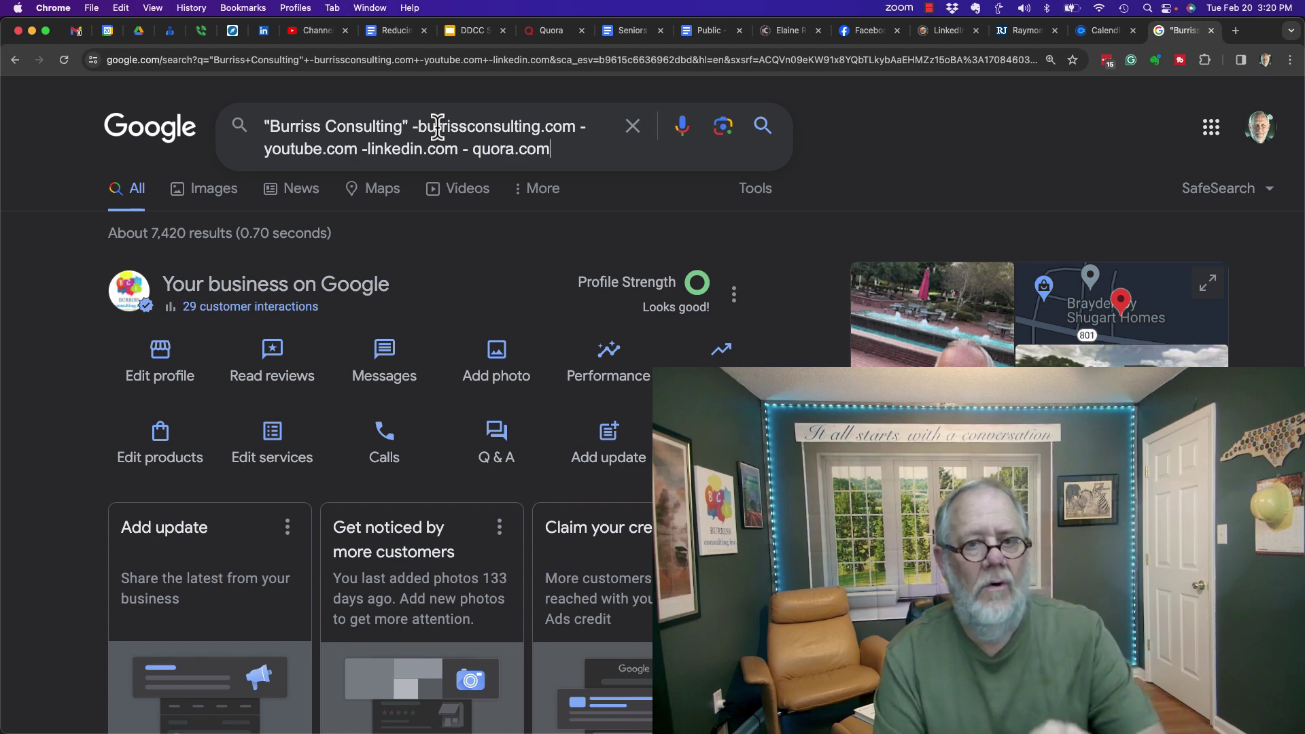
pyautogui.press('Return')
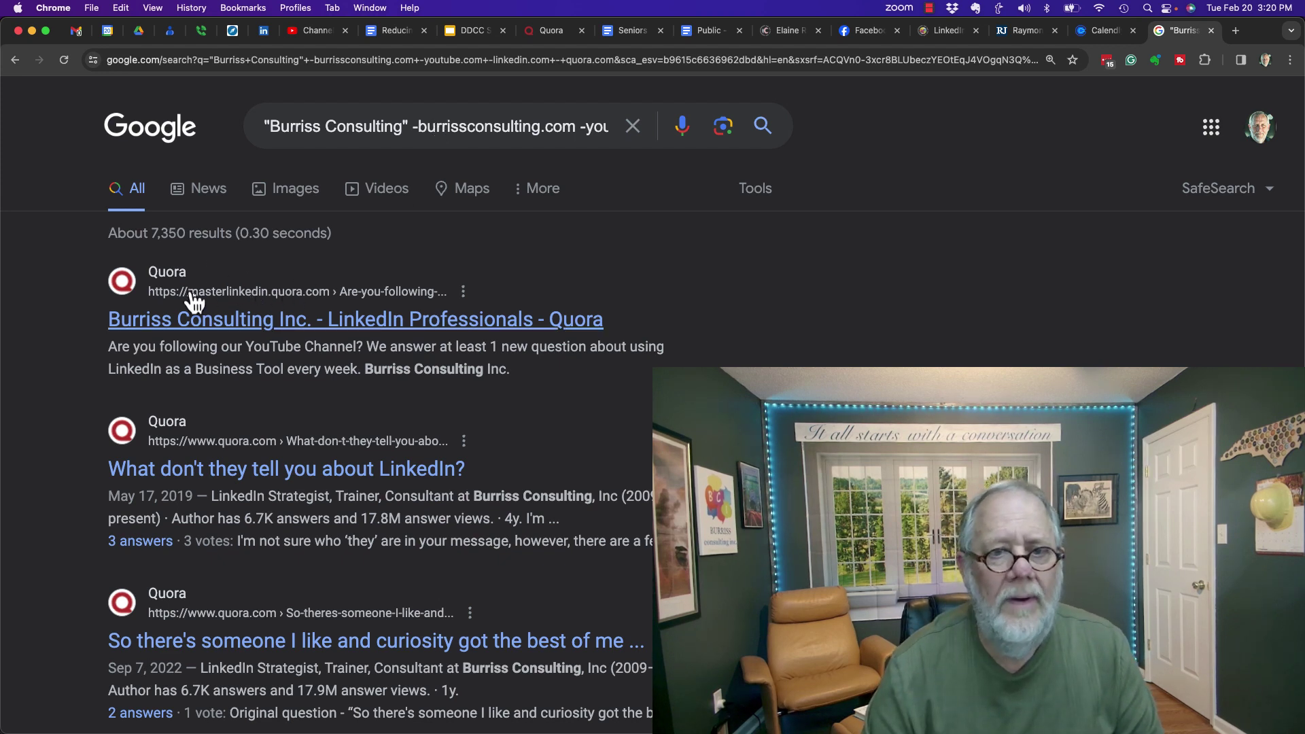
# Add -masterlinkedin.quora.com to the end of the query and run the search
pyautogui.click(562, 126)
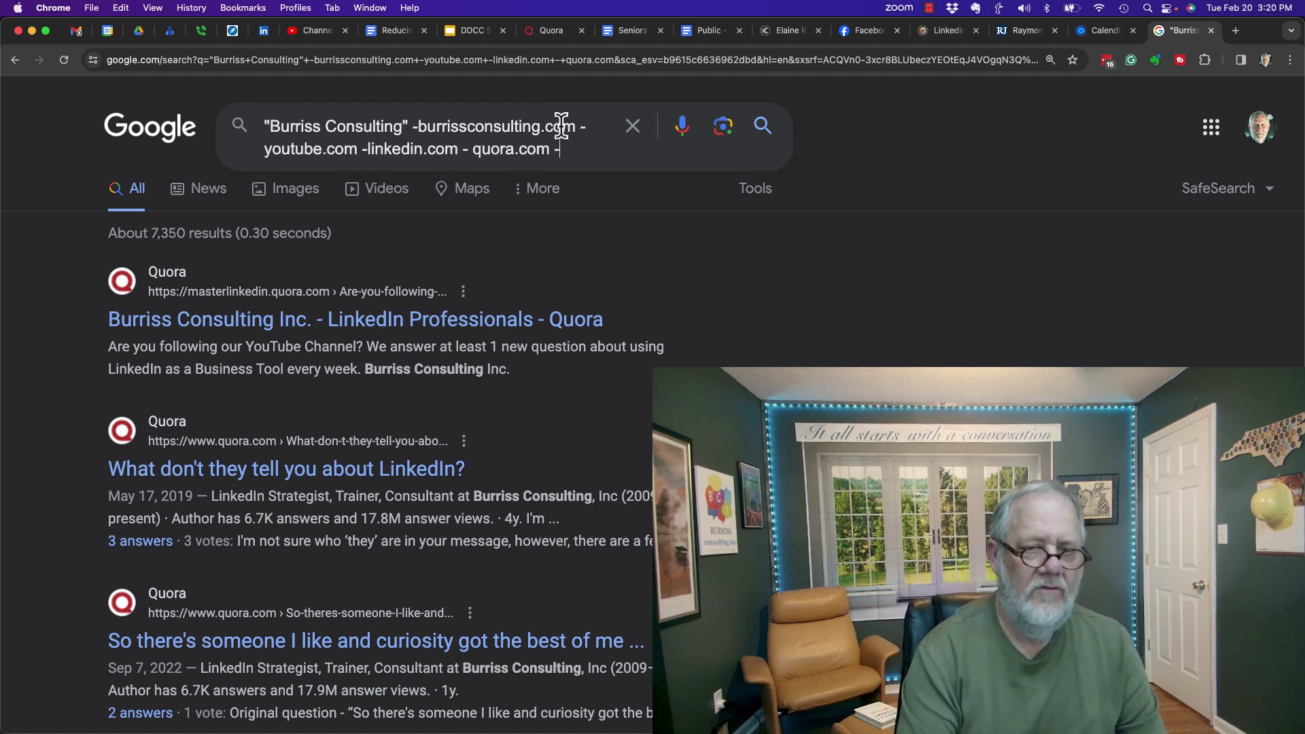
pyautogui.write('-masterlinkedin.')
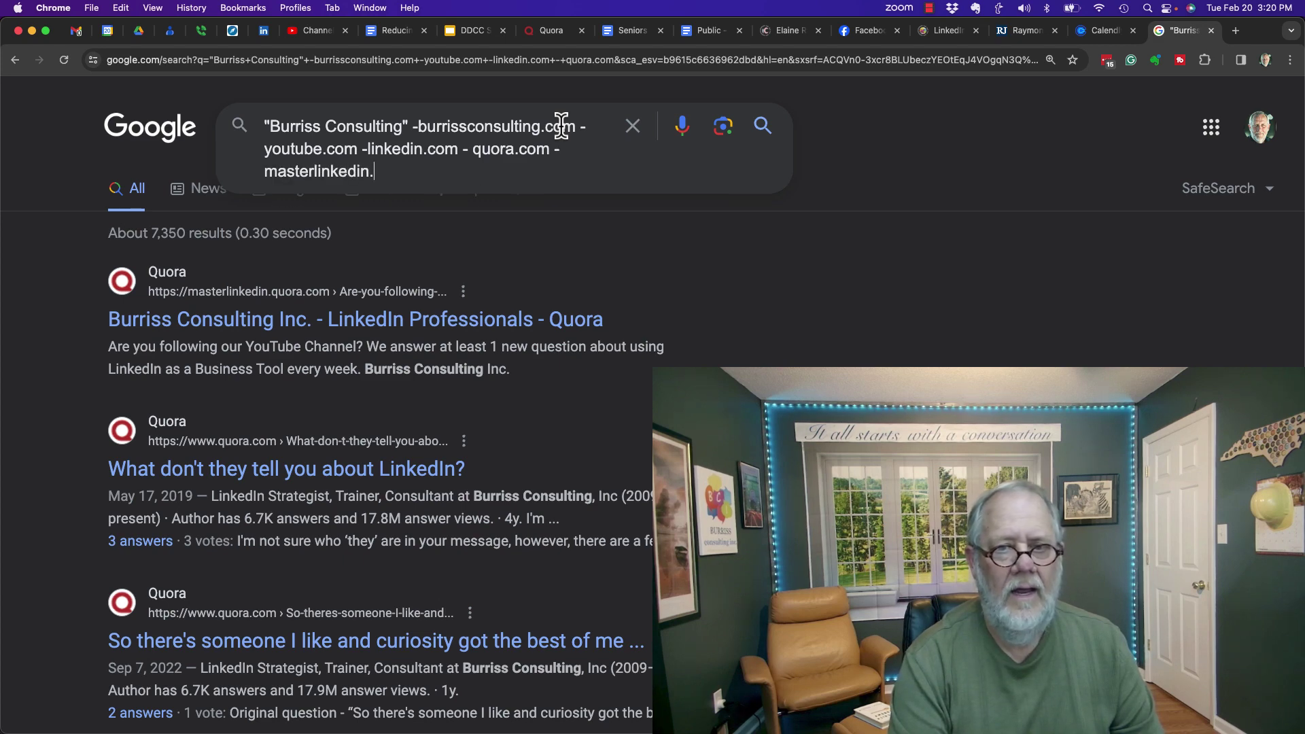
pyautogui.write('quora.com')
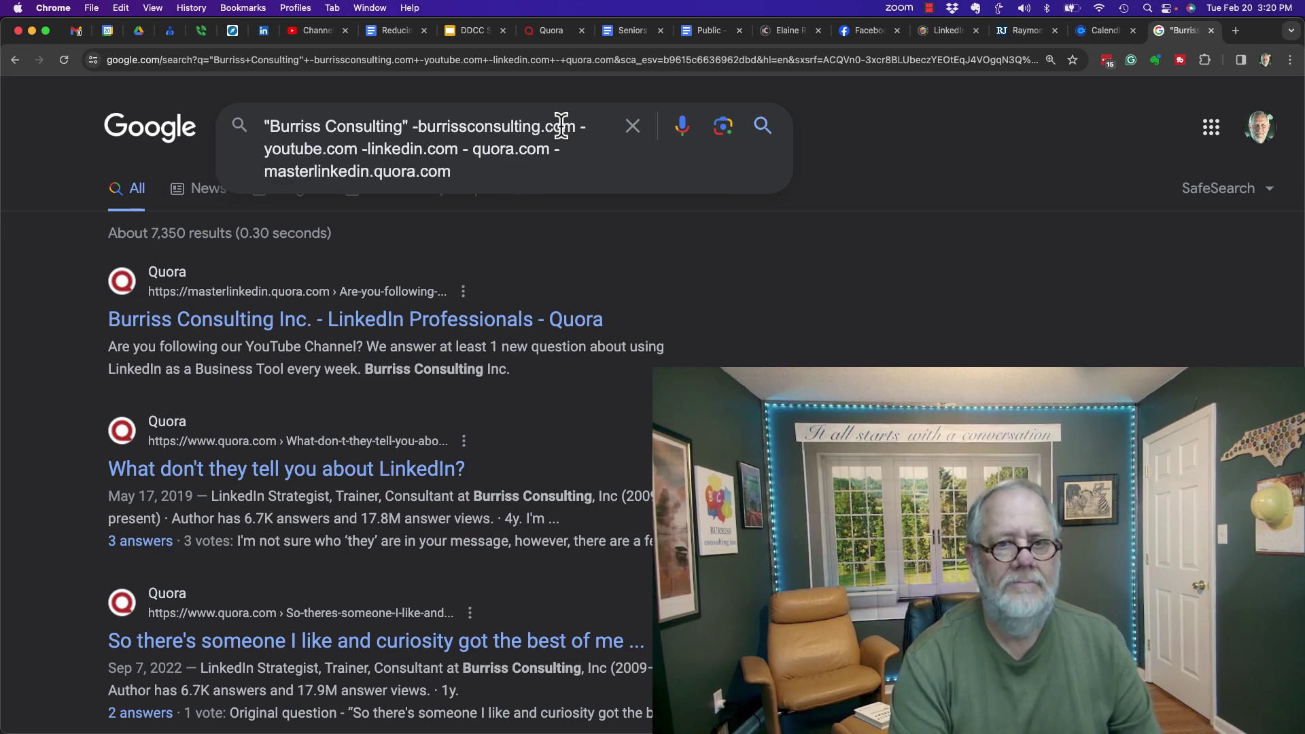
pyautogui.press('Return')
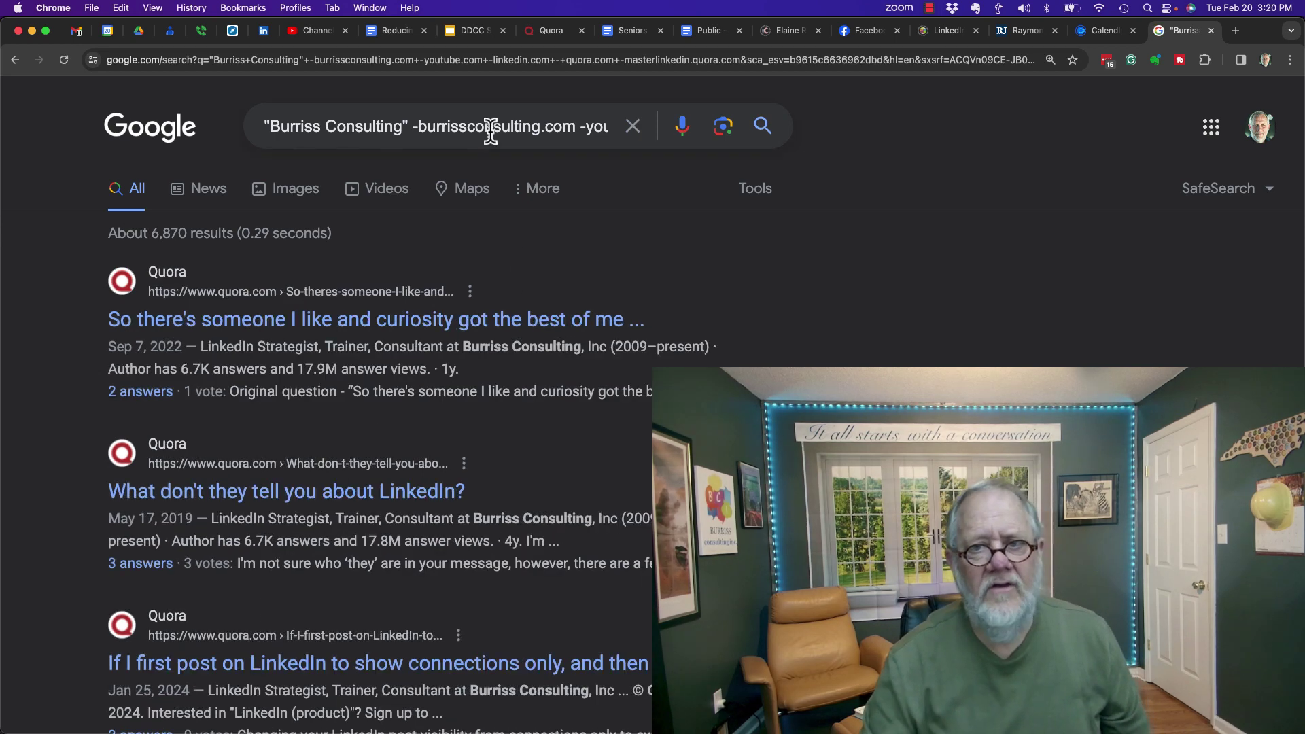
# Correct the Quora exclusion to -quora.com without a space, remove the -masterlinkedin.quora.com exclusion, and rerun the search
pyautogui.click(490, 132)
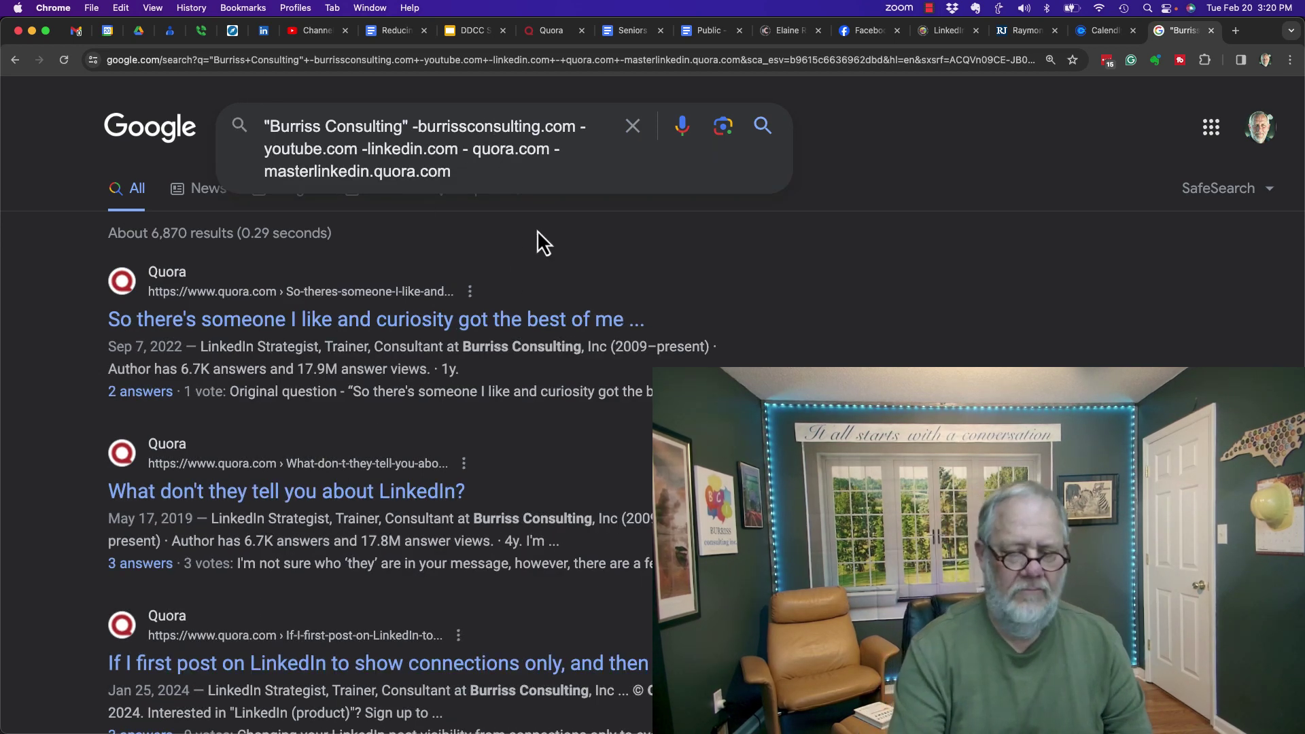
pyautogui.press('BackSpace')
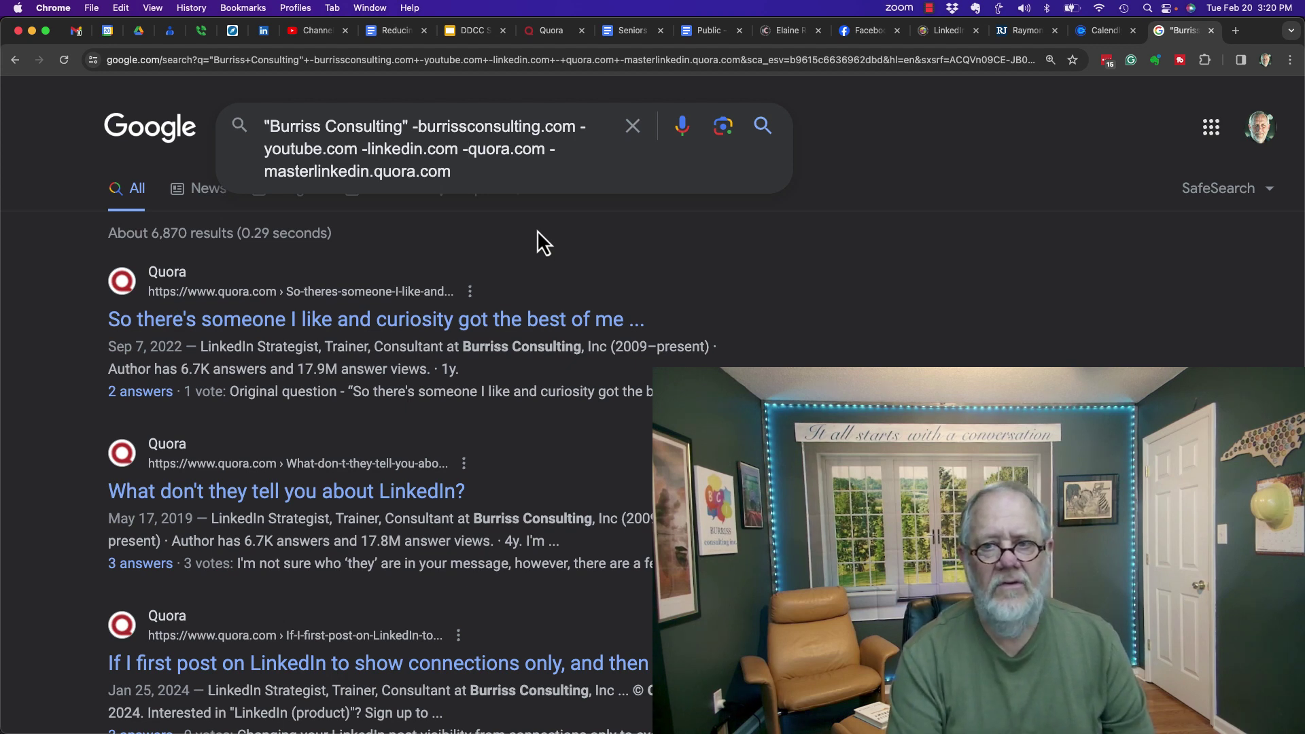
pyautogui.press('Left')
pyautogui.press('shift+super+Right')
pyautogui.press('BackSpace')
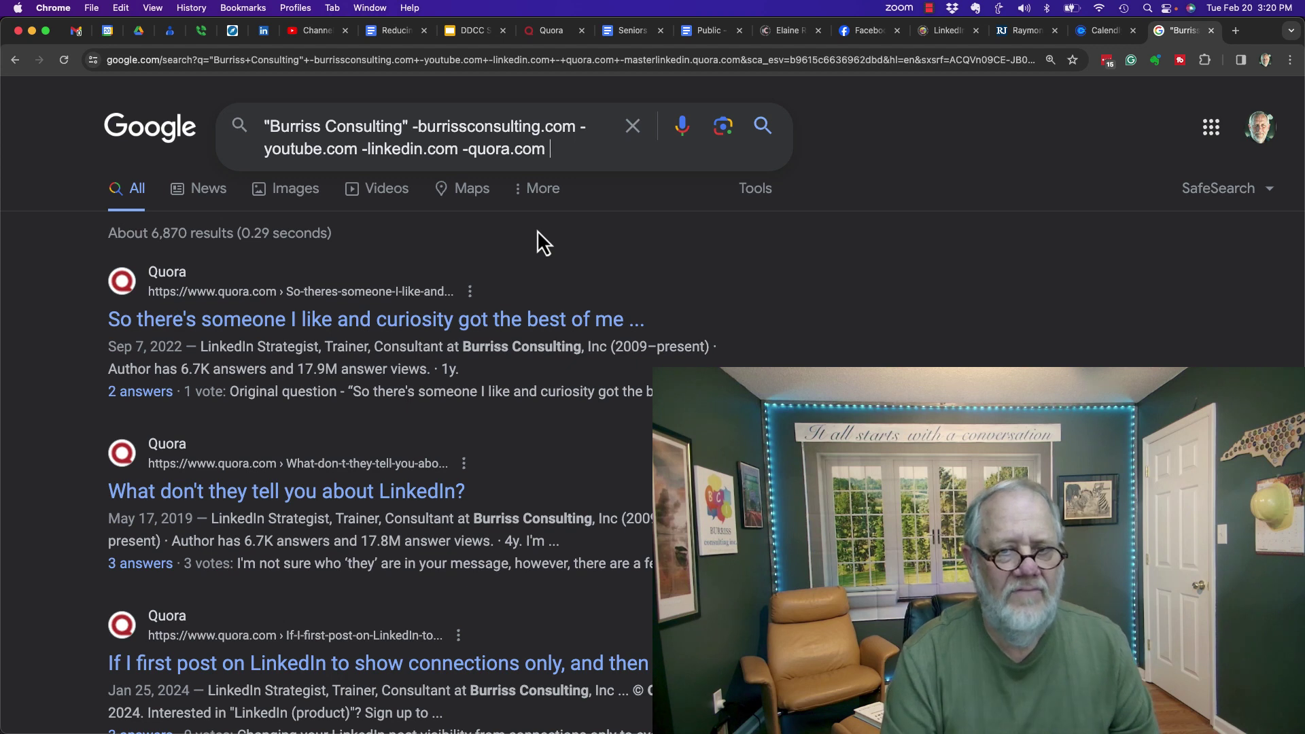
pyautogui.press('Return')
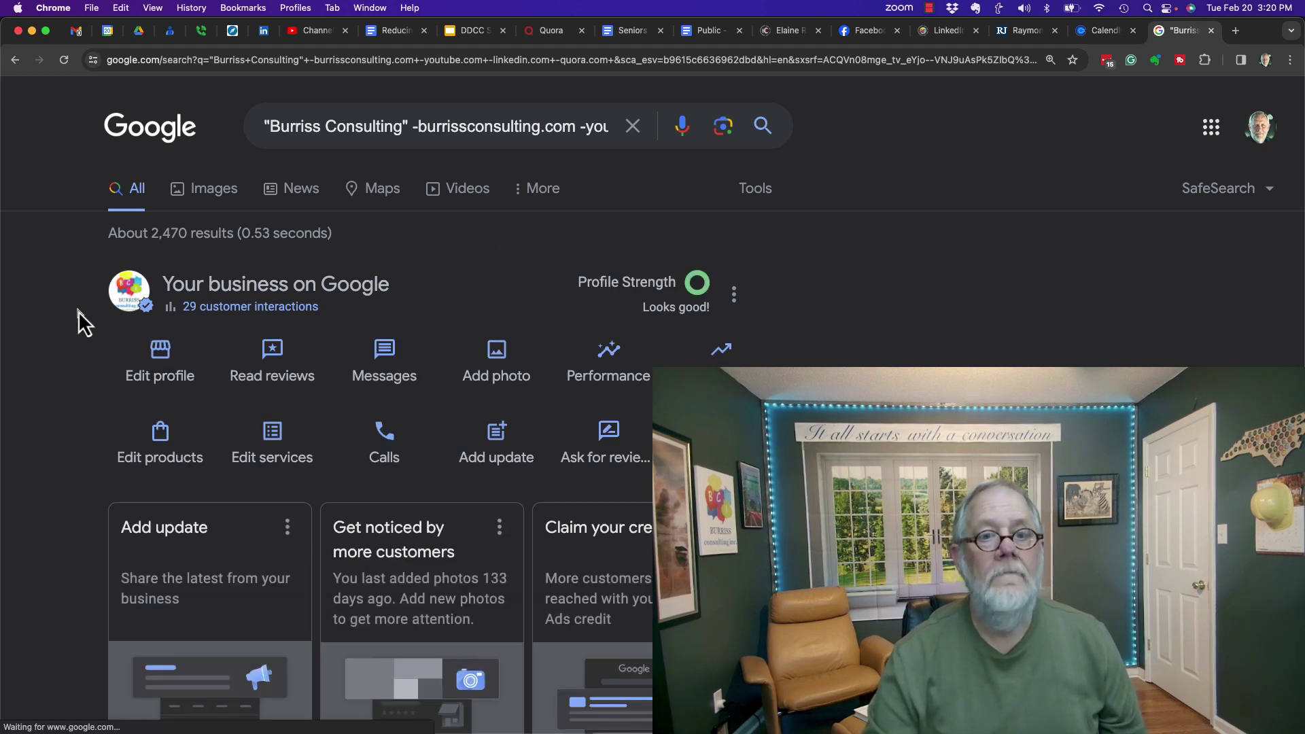
# Review the query's exclusions and examine the first batch of results for other websites mentioning Burriss Consulting
pyautogui.click(396, 129)
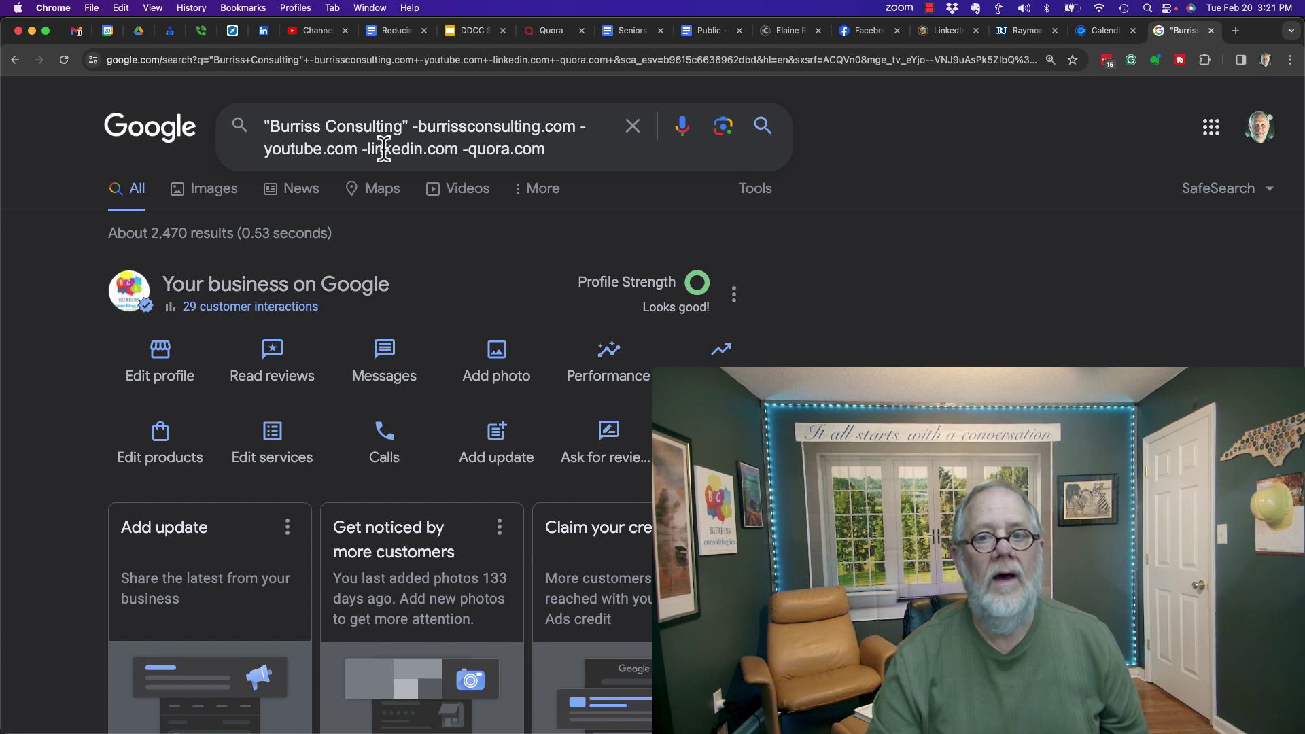
pyautogui.click(61, 378)
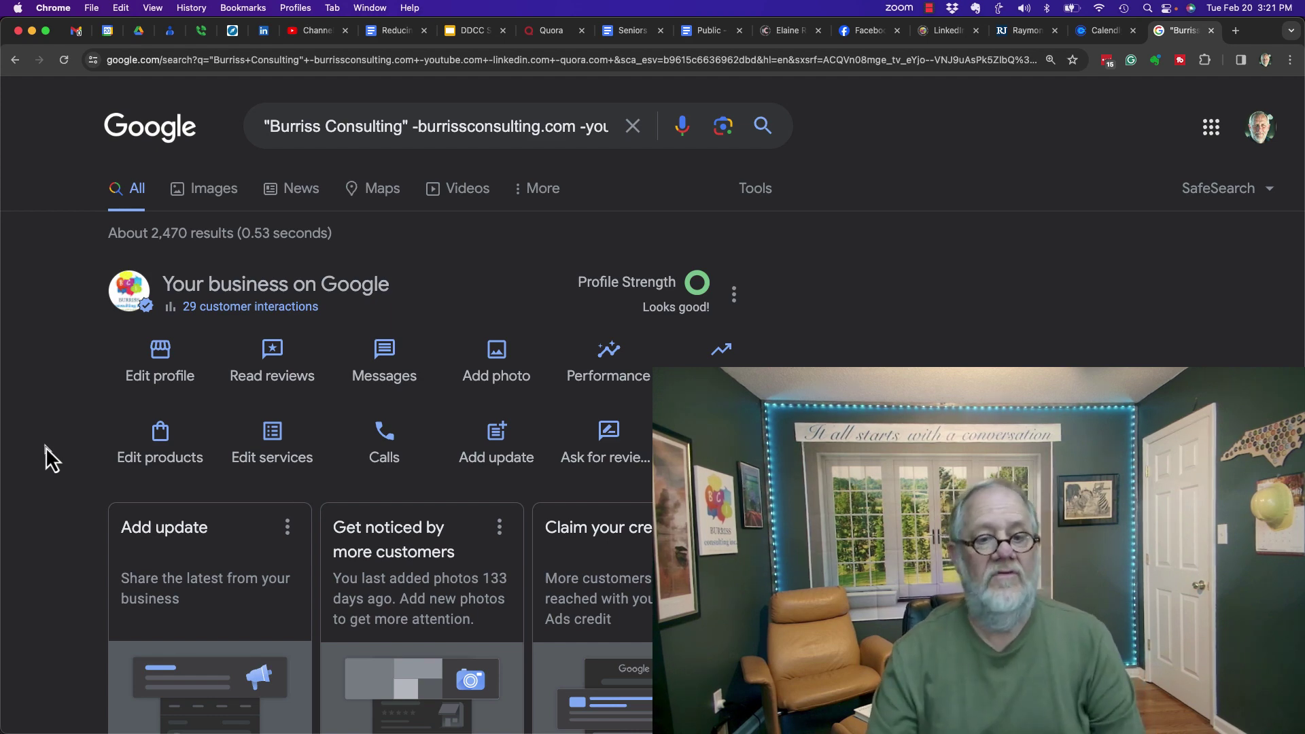
pyautogui.scroll(-10, 46, 447)
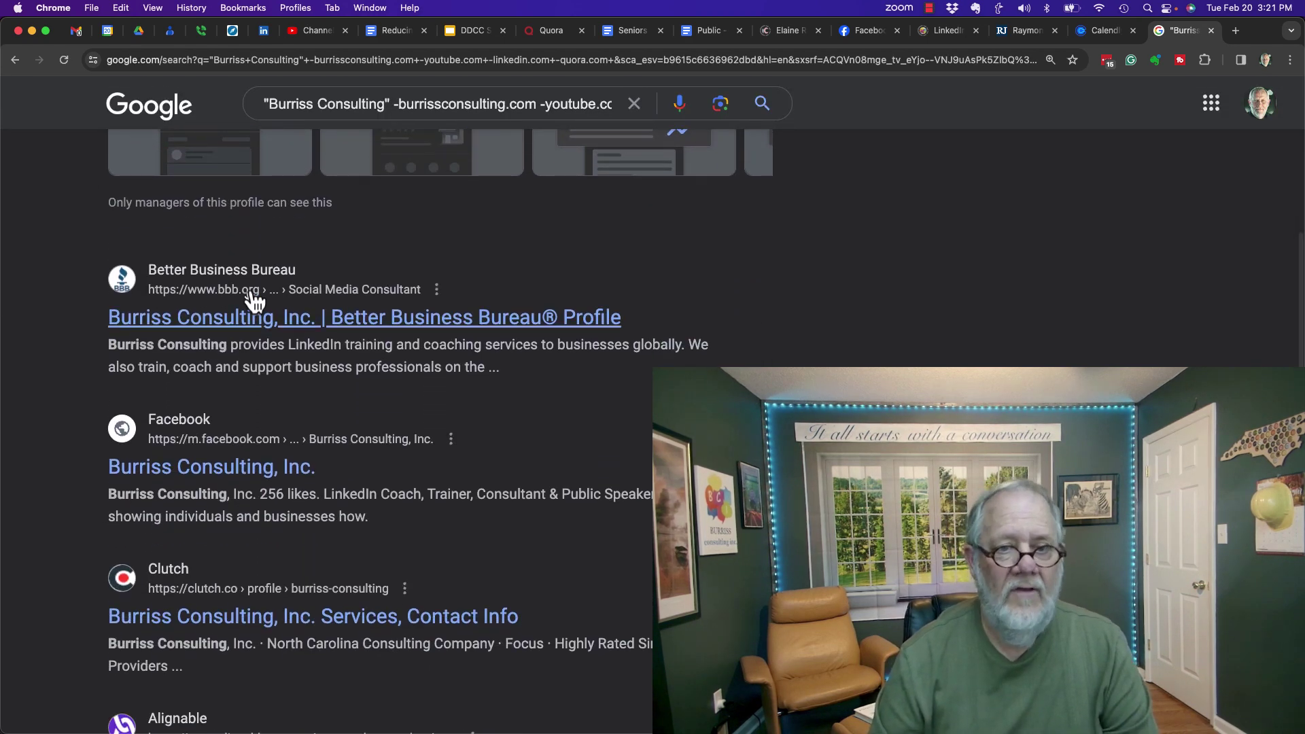
pyautogui.scroll(-3, 79, 447)
pyautogui.scroll(-5, 80, 447)
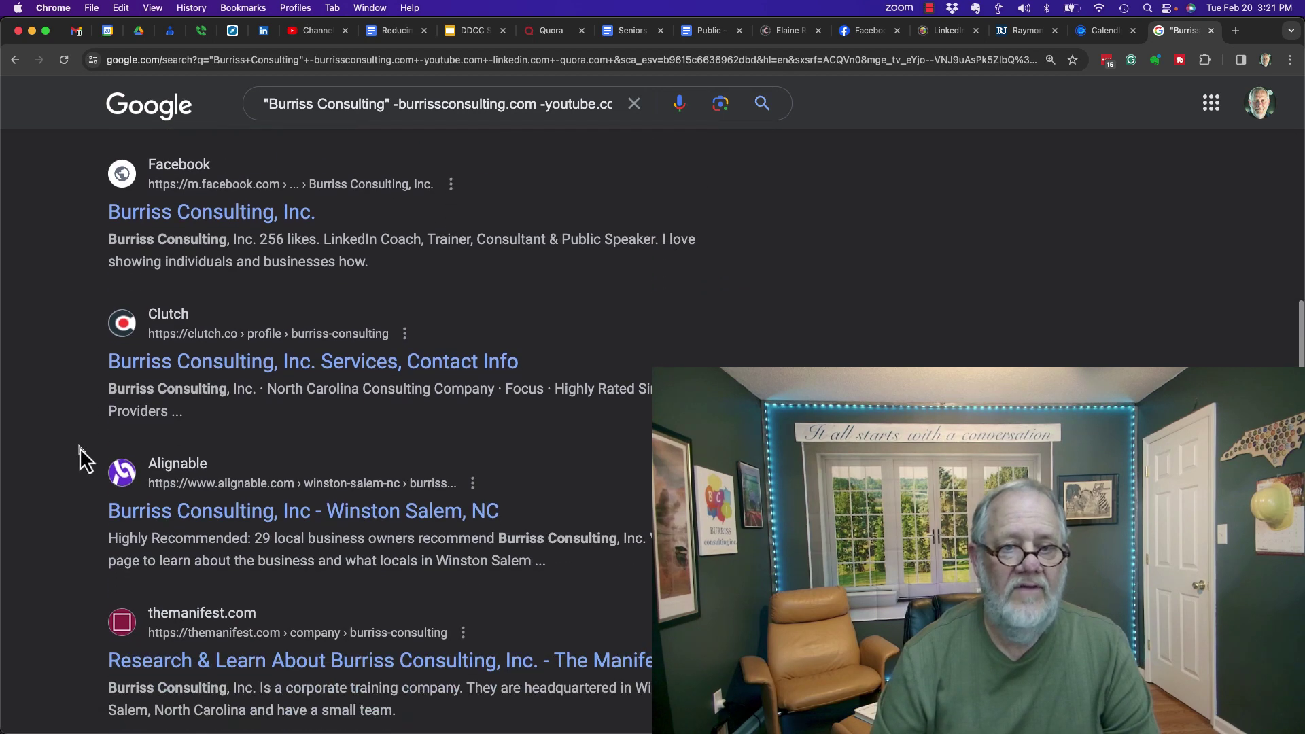
pyautogui.scroll(-7, 36, 522)
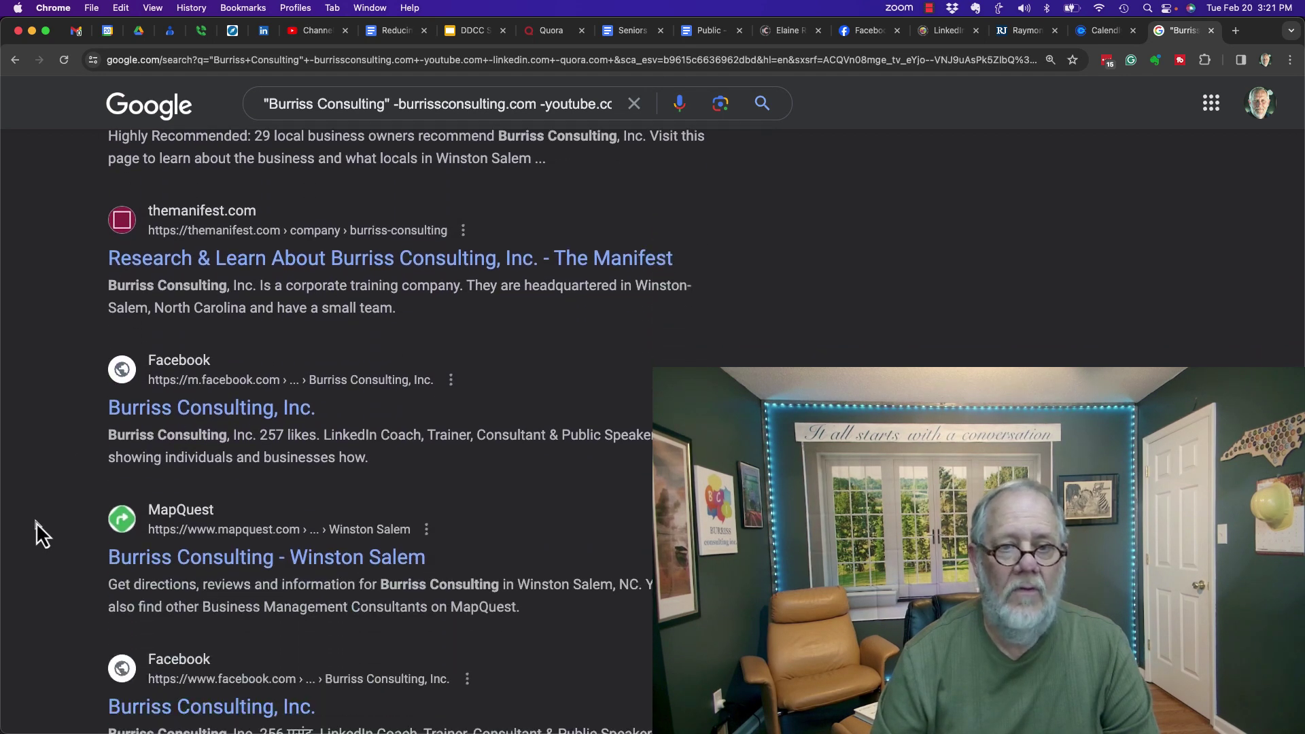
pyautogui.scroll(-3, 35, 522)
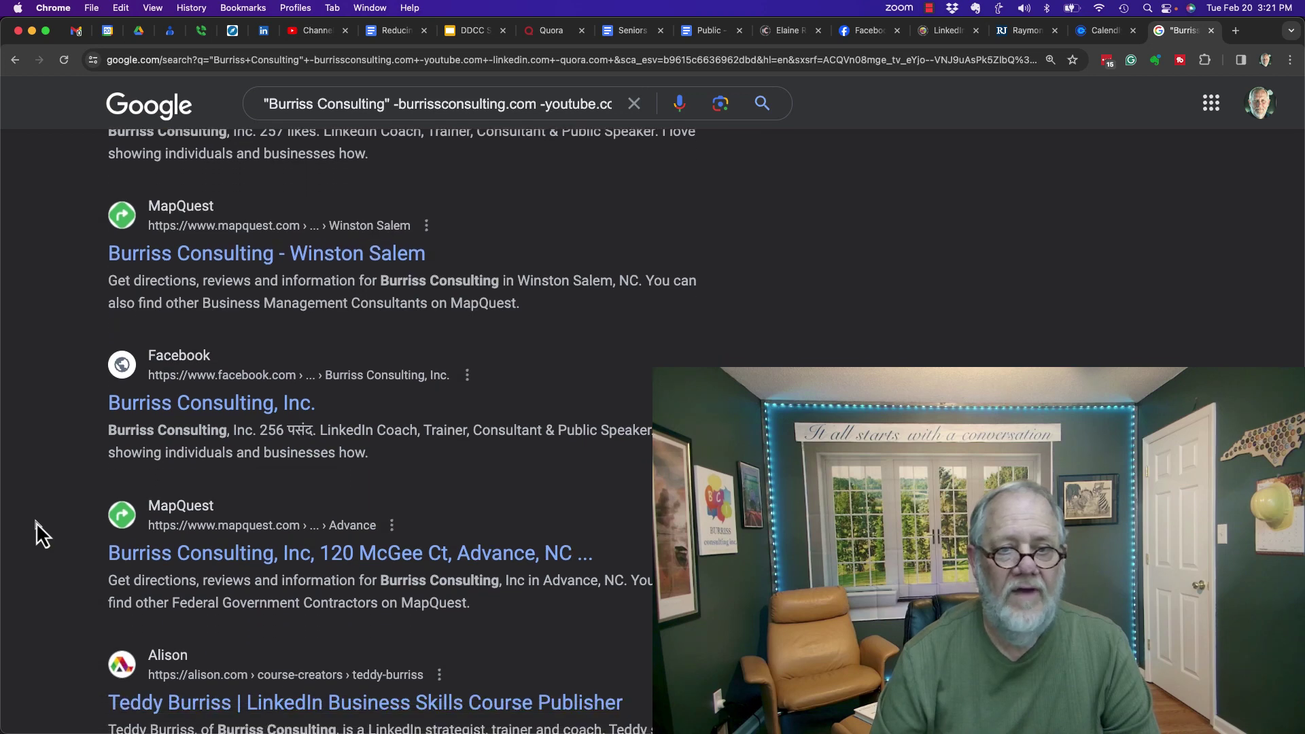
pyautogui.scroll(-2, 35, 522)
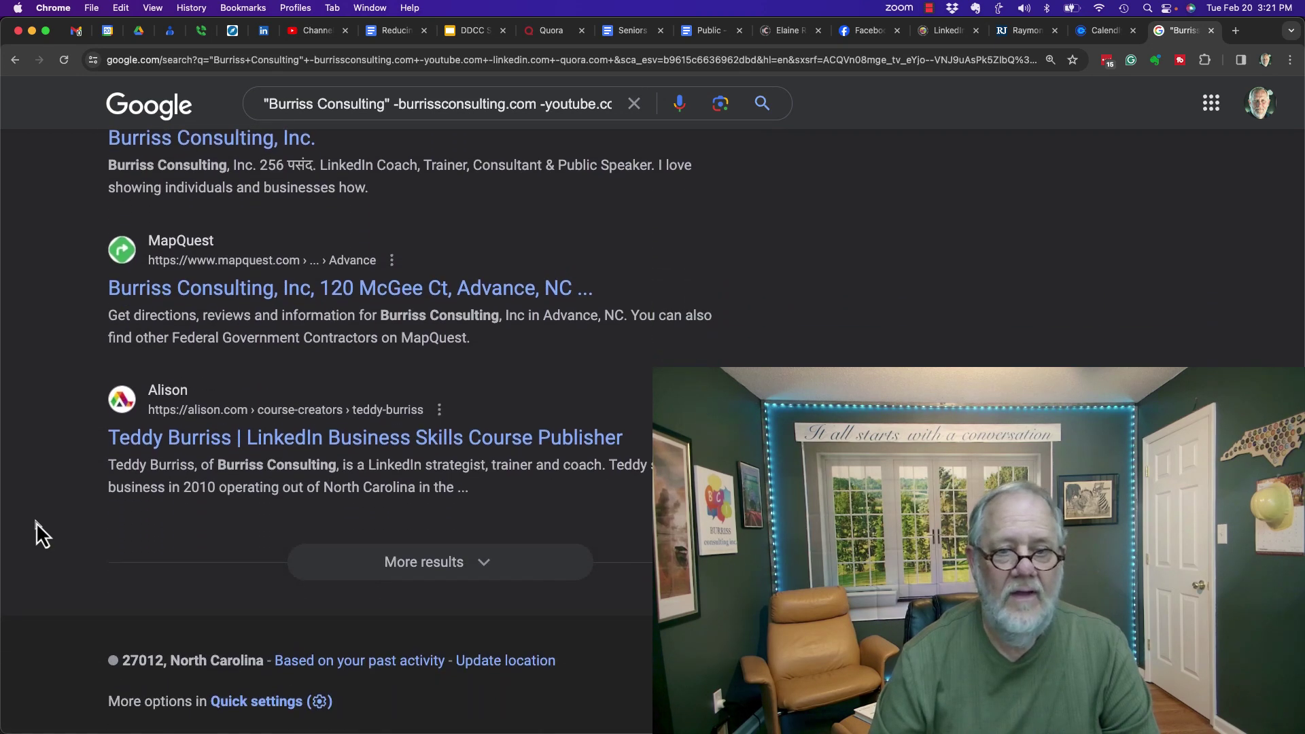
# Load more results and examine which podcast, news, event and association sites mention the company
pyautogui.click(438, 573)
pyautogui.scroll(-1, 54, 465)
pyautogui.scroll(-9, 52, 469)
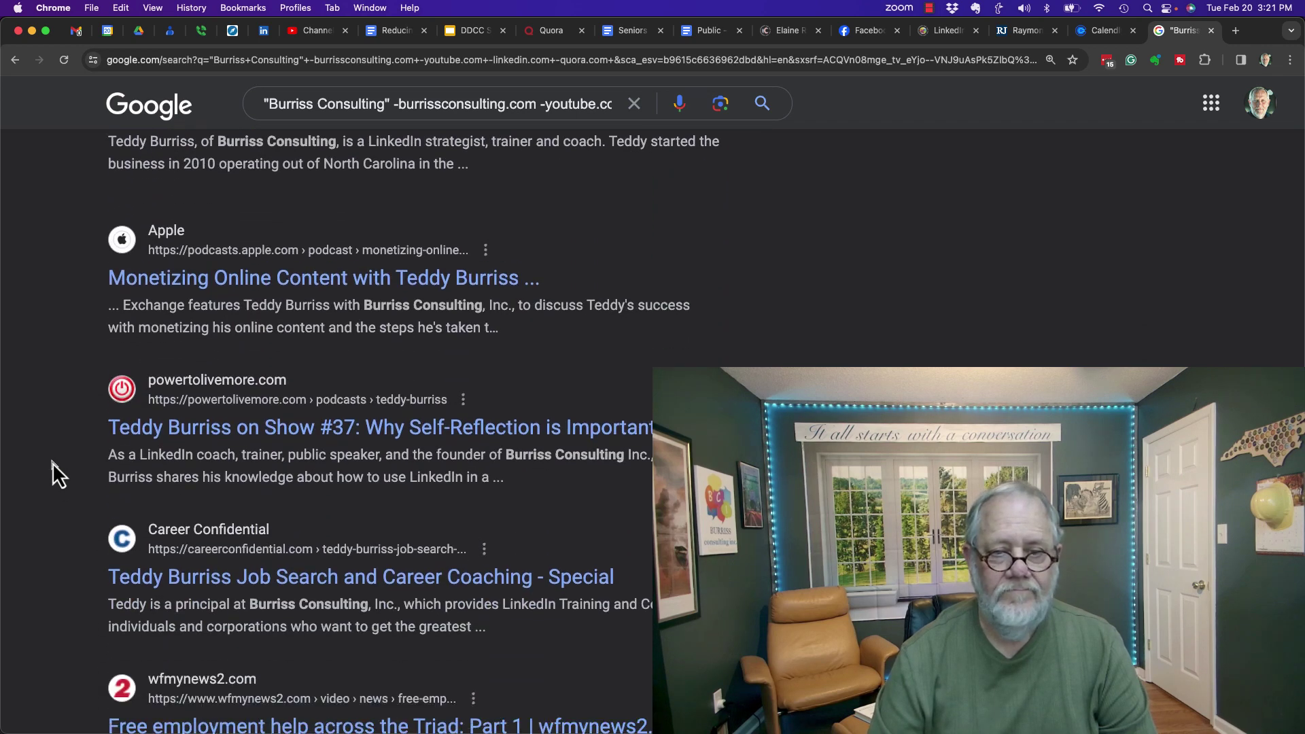
pyautogui.scroll(-7, 52, 469)
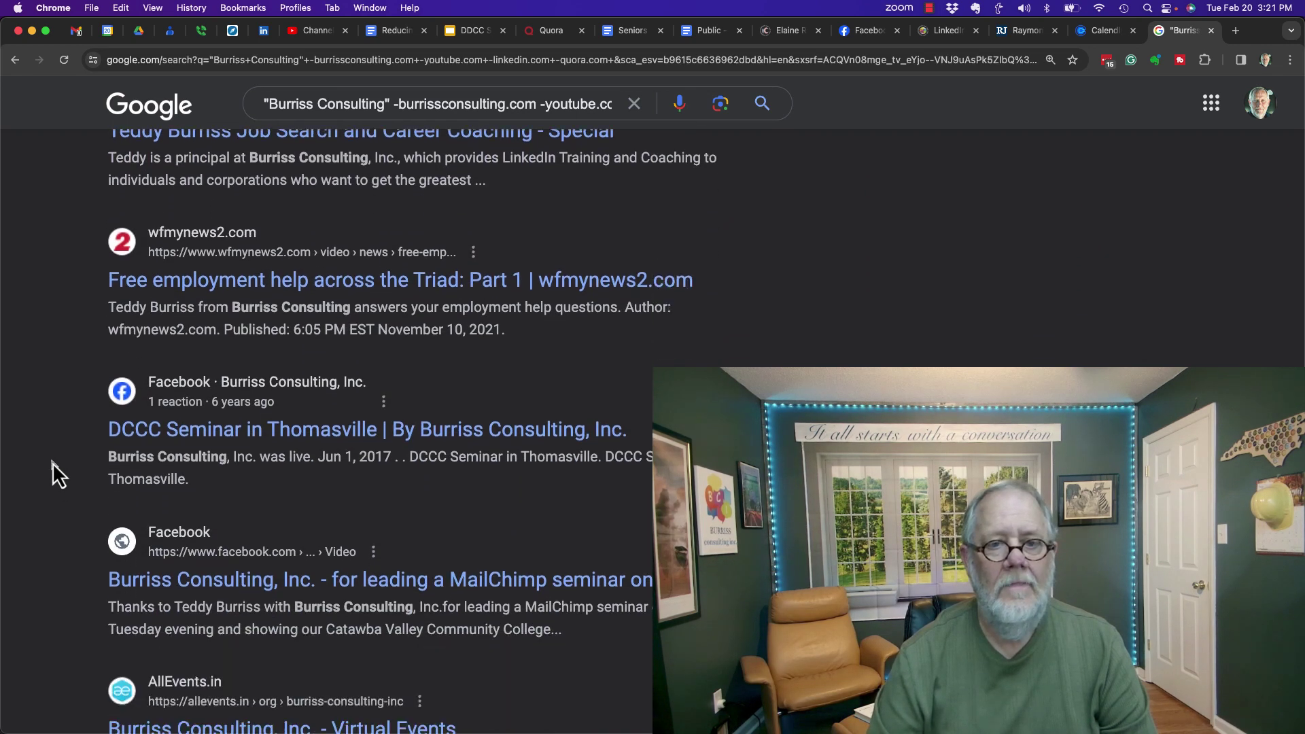
pyautogui.scroll(-4, 52, 462)
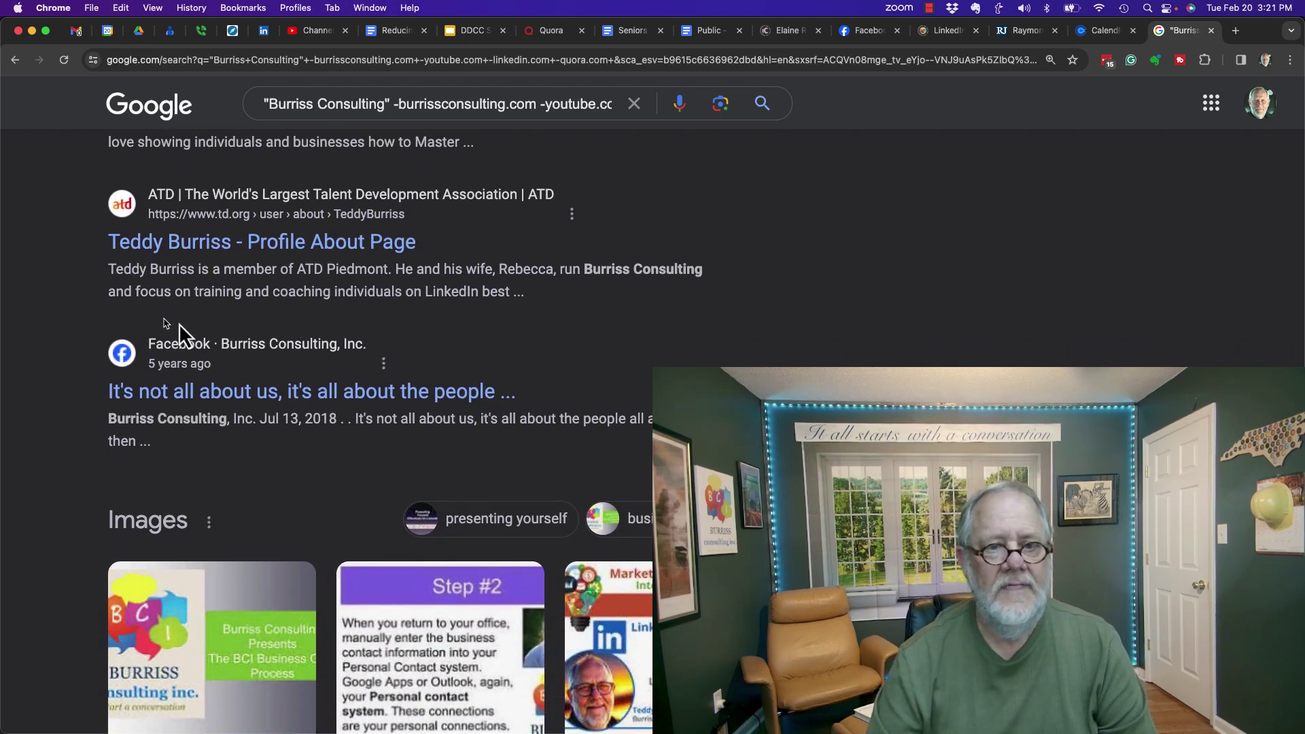
pyautogui.scroll(-5, 531, 442)
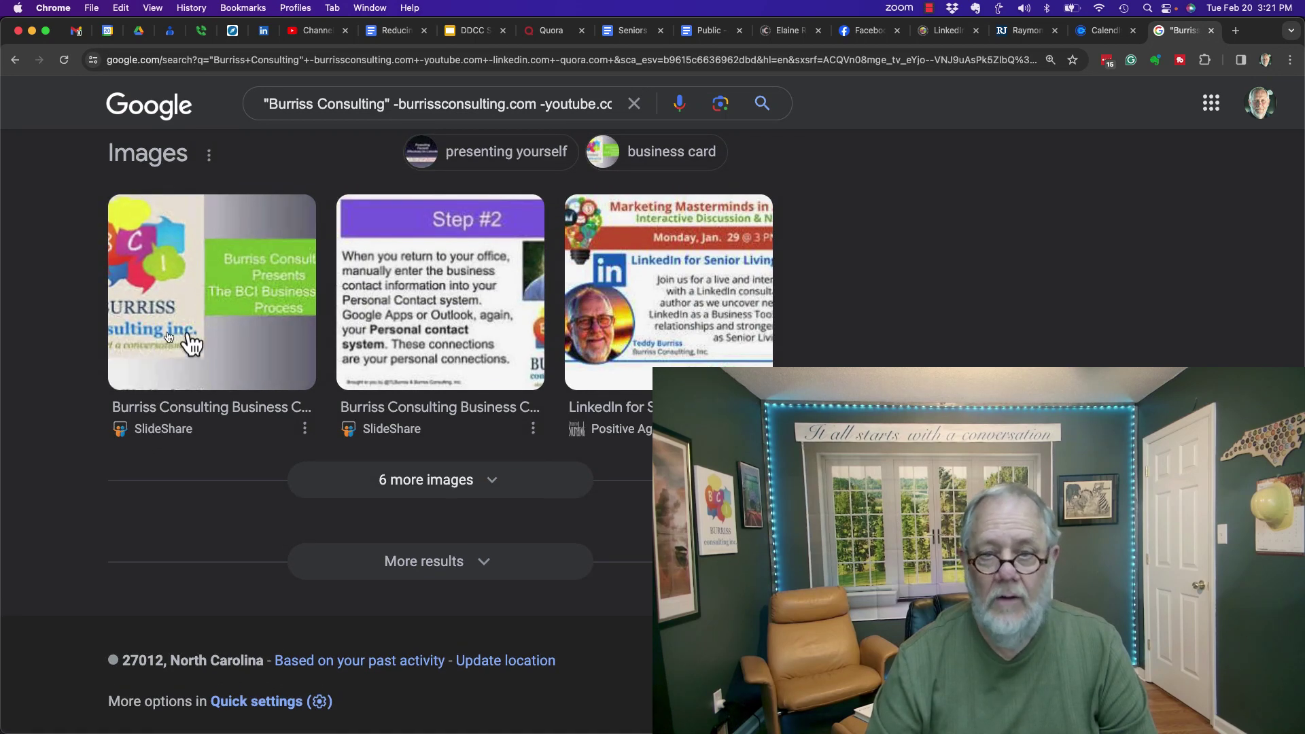
# Load another batch of results below the images and check them for further outside mentions of the company
pyautogui.click(402, 568)
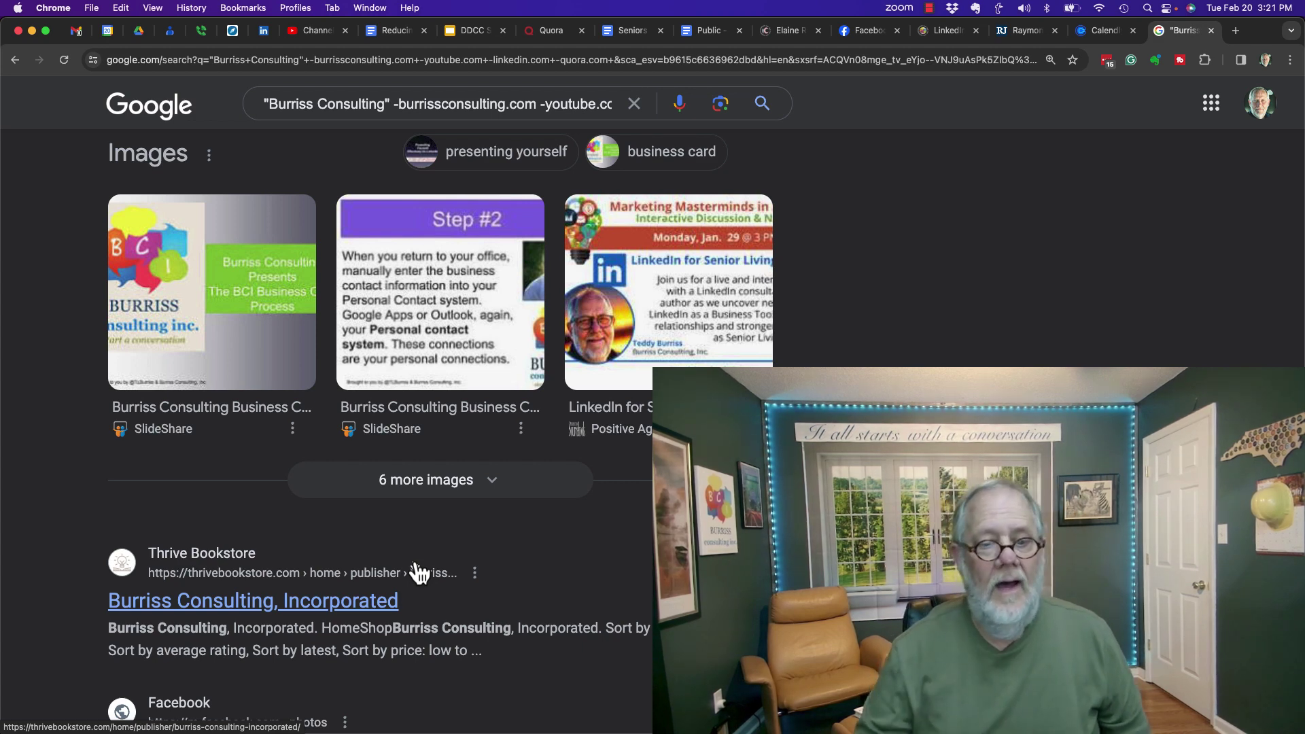
pyautogui.scroll(-3, 73, 471)
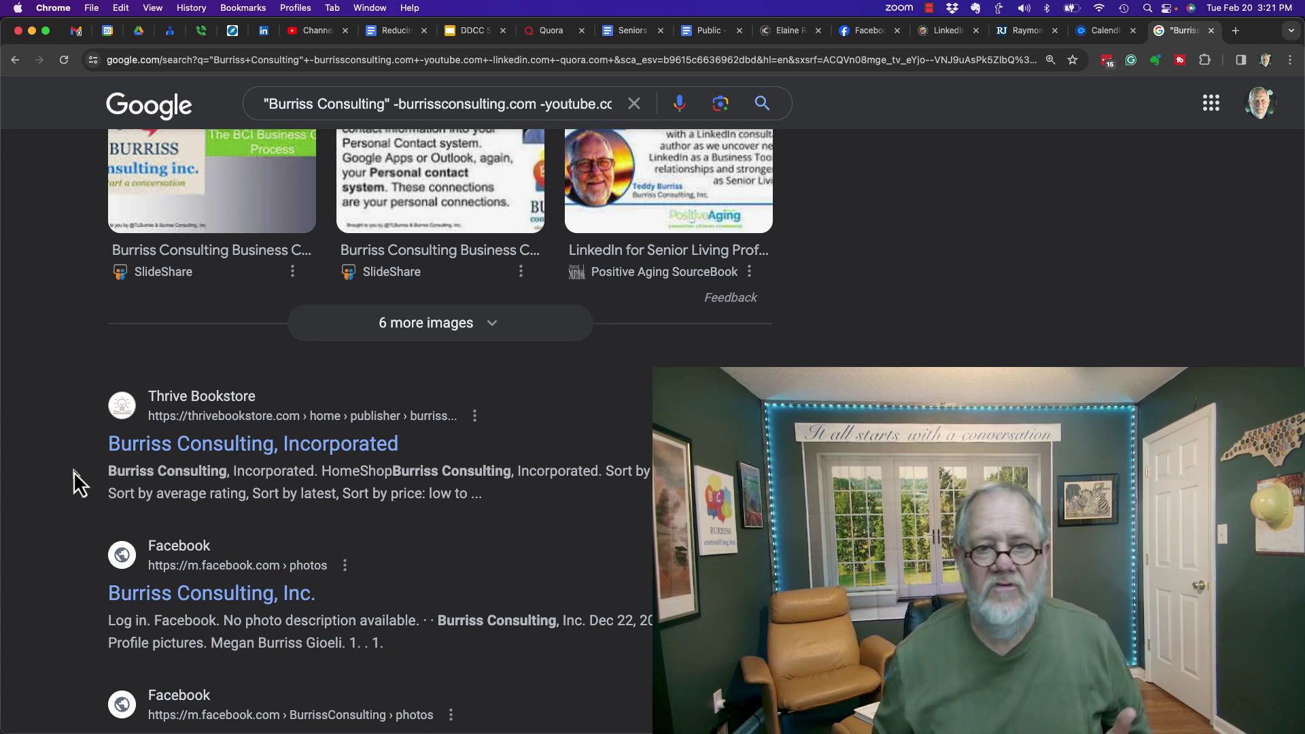
pyautogui.scroll(-3, 73, 471)
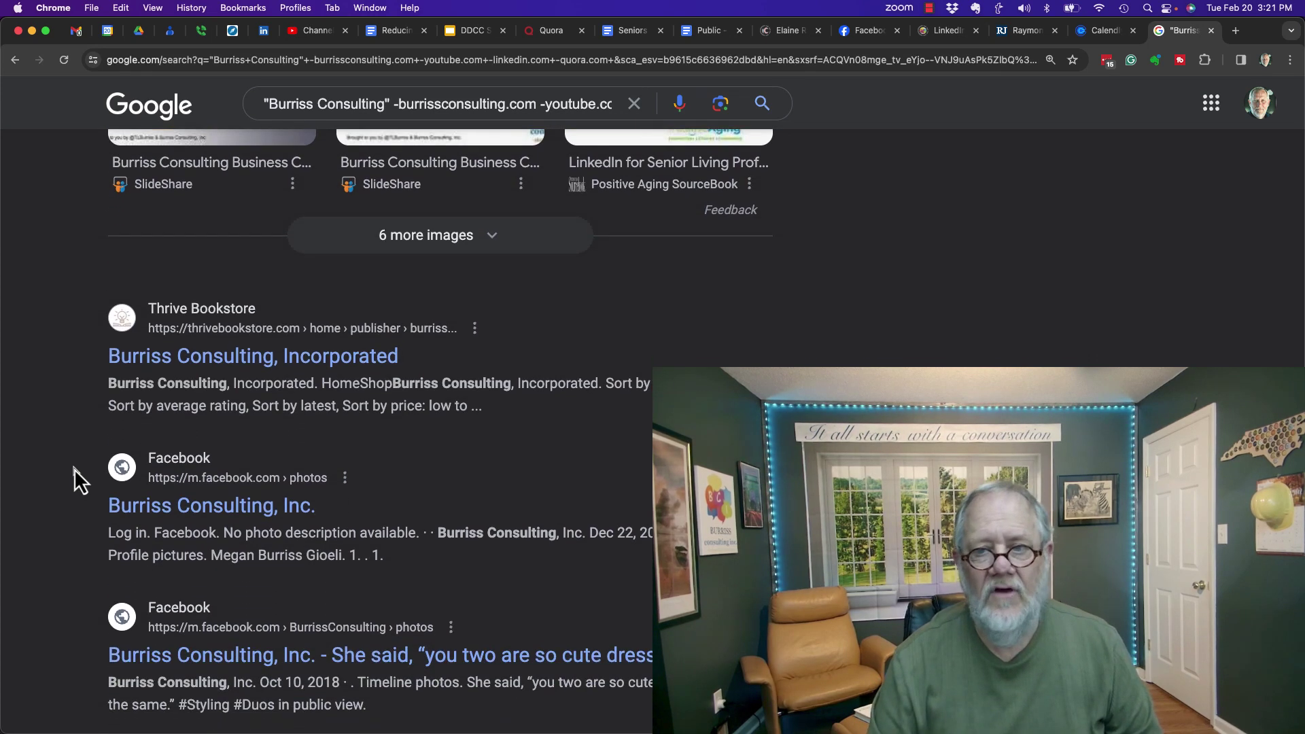
pyautogui.scroll(-7, 75, 467)
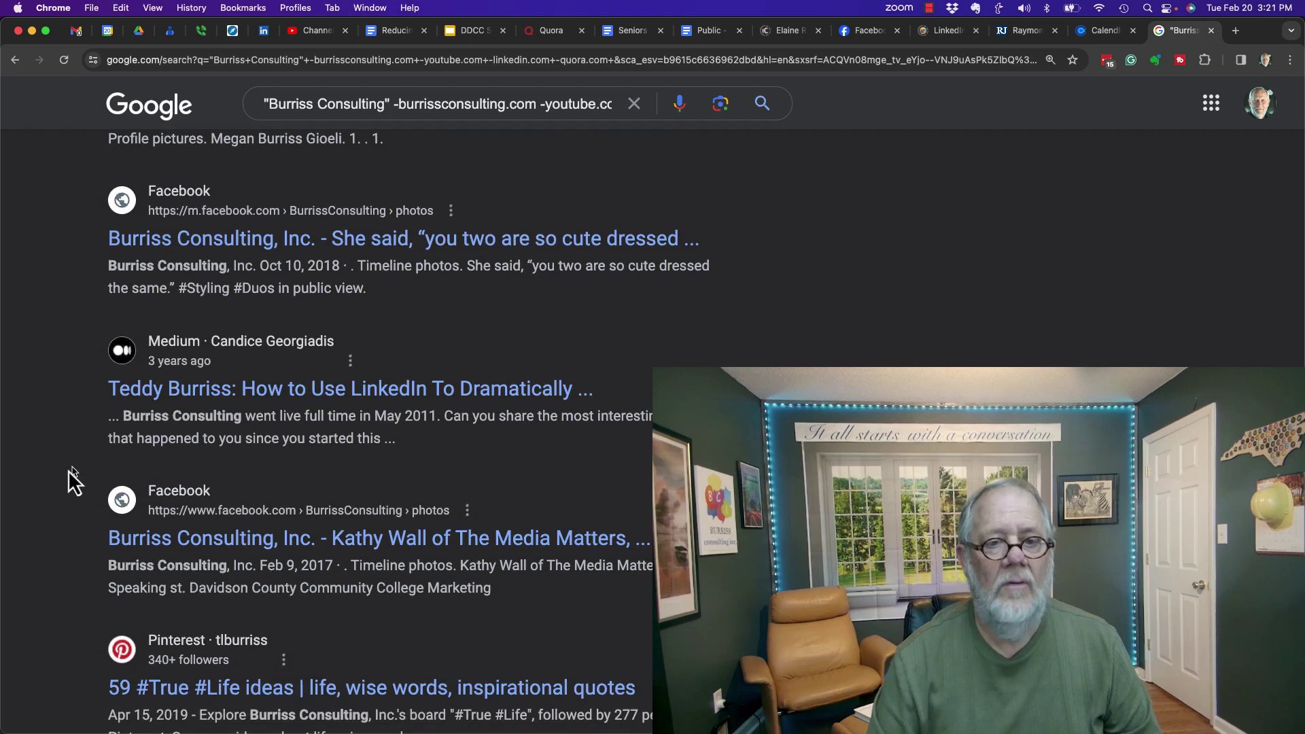
pyautogui.scroll(-6, 34, 470)
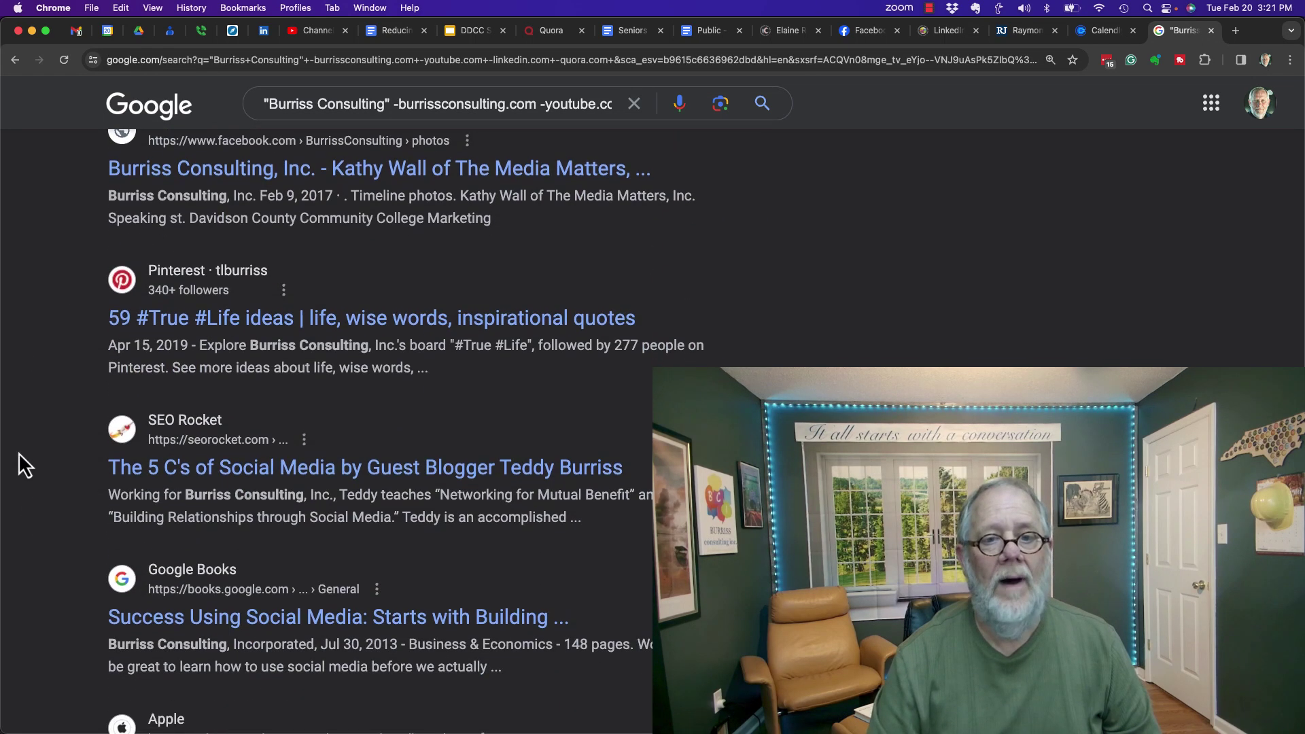
pyautogui.scroll(-6, 42, 429)
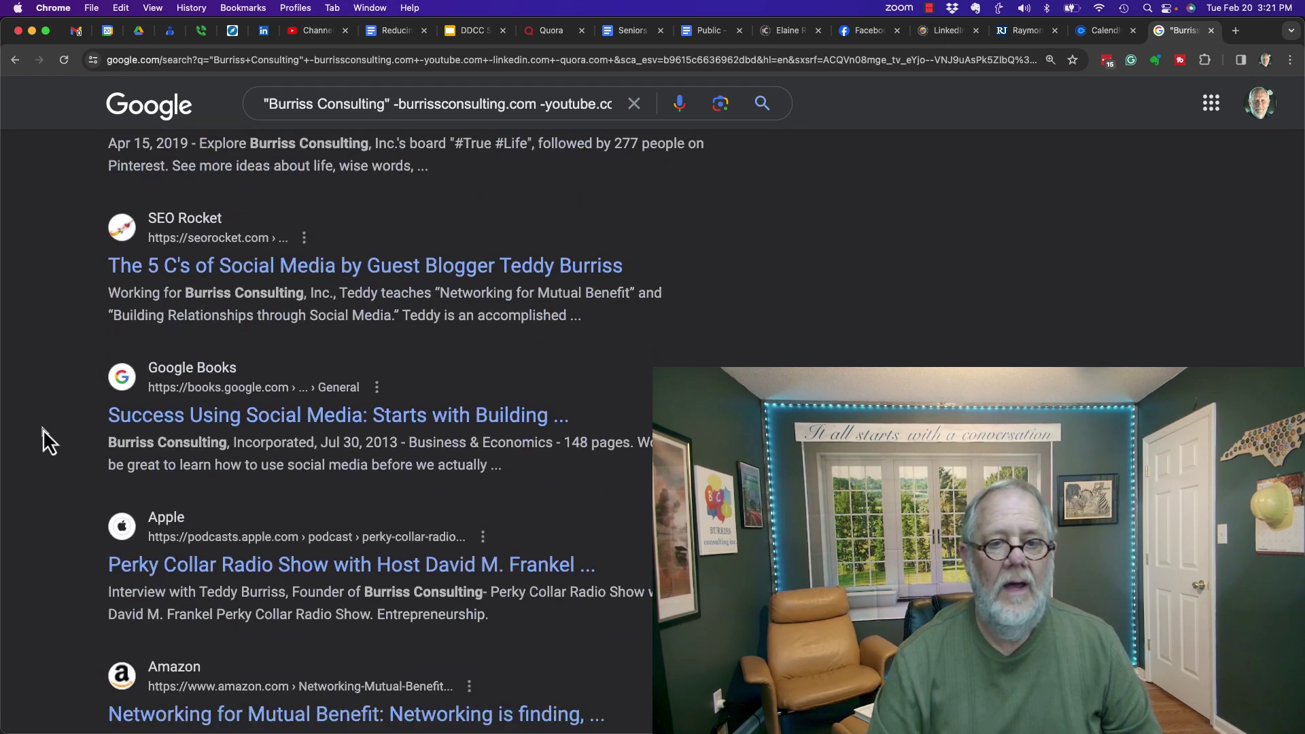
pyautogui.scroll(-2, 43, 430)
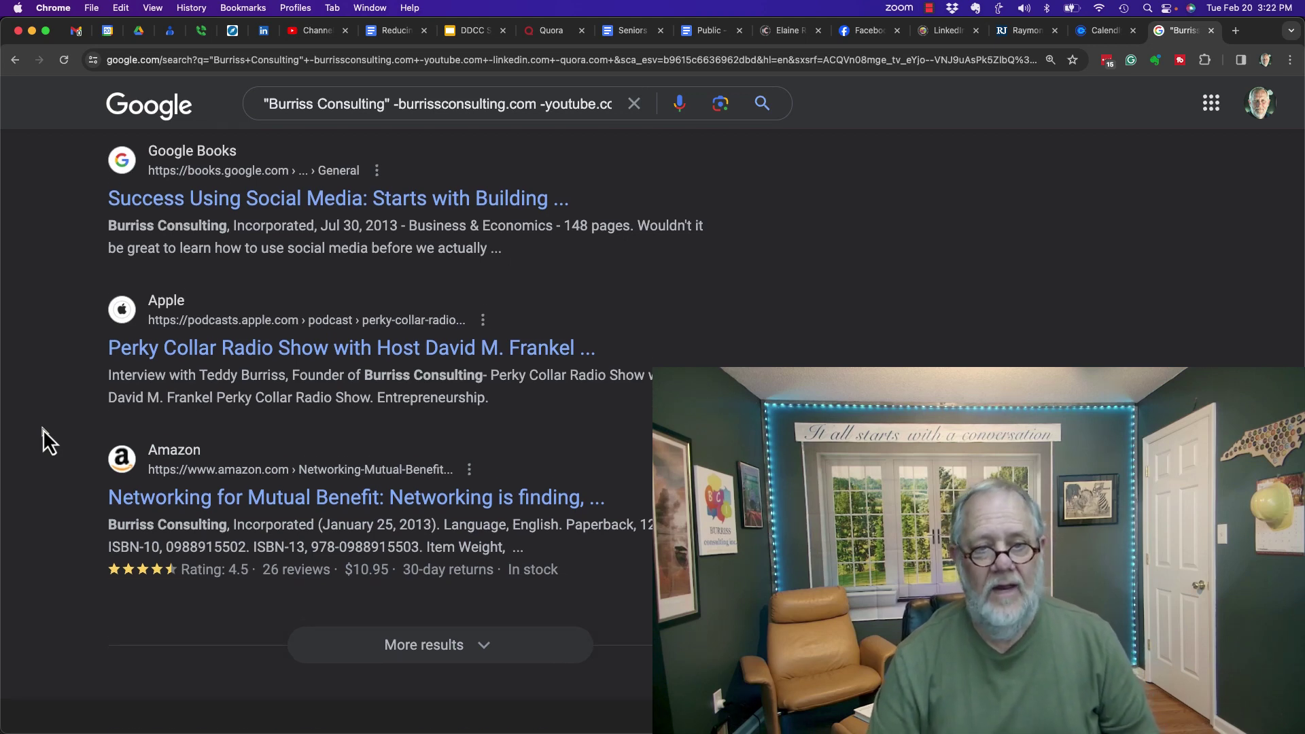
pyautogui.scroll(-3, 43, 430)
pyautogui.scroll(15, 42, 430)
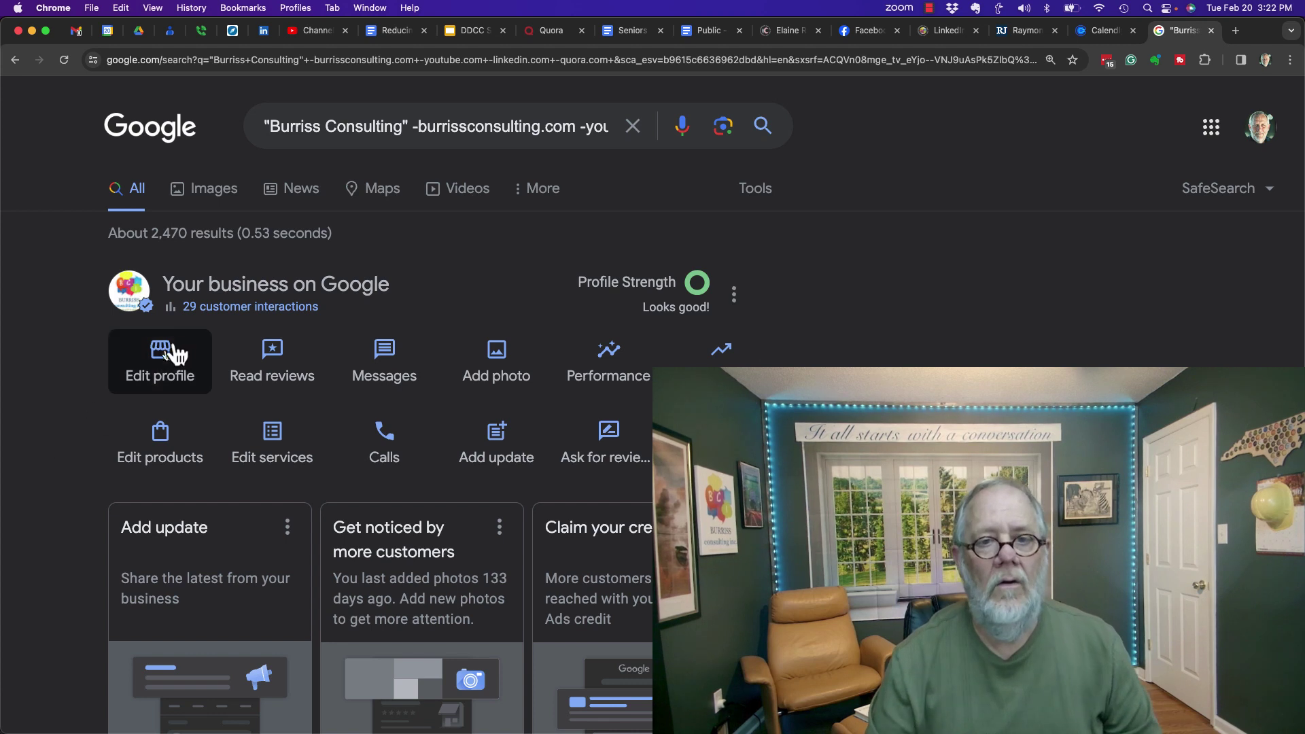
# Replace the quoted phrase "Burriss Consulting" with burrissconsulting.com, keeping the site exclusions, and run the search
pyautogui.click(411, 129)
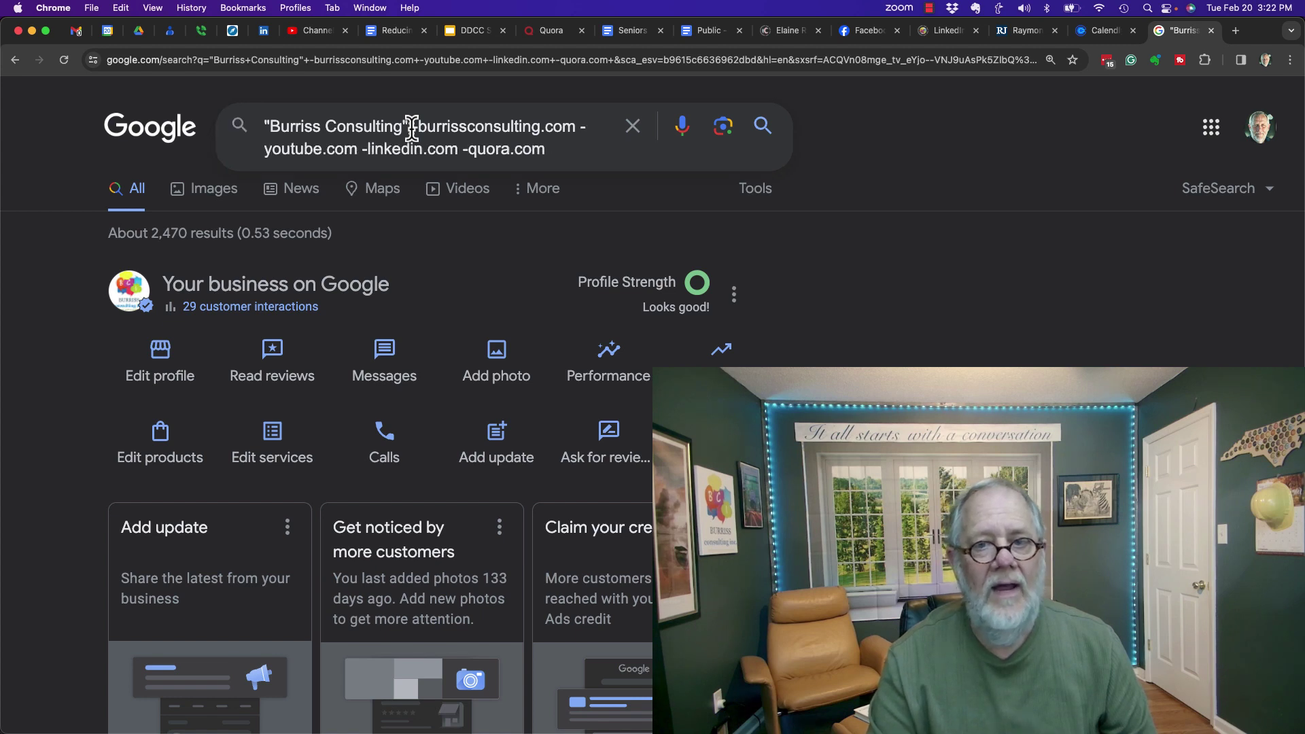
pyautogui.hotkey('shift', 'Left')
pyautogui.hotkey('shift', 'Left')
pyautogui.hotkey('shift', 'Left')
pyautogui.hotkey('shift', 'Left')
pyautogui.hotkey('shift', 'Left')
pyautogui.hotkey('shift', 'Left')
pyautogui.hotkey('shift', 'Left')
pyautogui.hotkey('shift', 'Left')
pyautogui.hotkey('shift', 'Left')
pyautogui.hotkey('shift', 'Left')
pyautogui.hotkey('shift', 'Left')
pyautogui.hotkey('shift', 'Left')
pyautogui.hotkey('shift', 'Left')
pyautogui.hotkey('shift', 'Left')
pyautogui.hotkey('shift', 'Left')
pyautogui.hotkey('shift', 'Left')
pyautogui.hotkey('shift', 'Left')
pyautogui.hotkey('shift', 'Left')
pyautogui.hotkey('shift', 'Left')
pyautogui.hotkey('shift', 'Left')
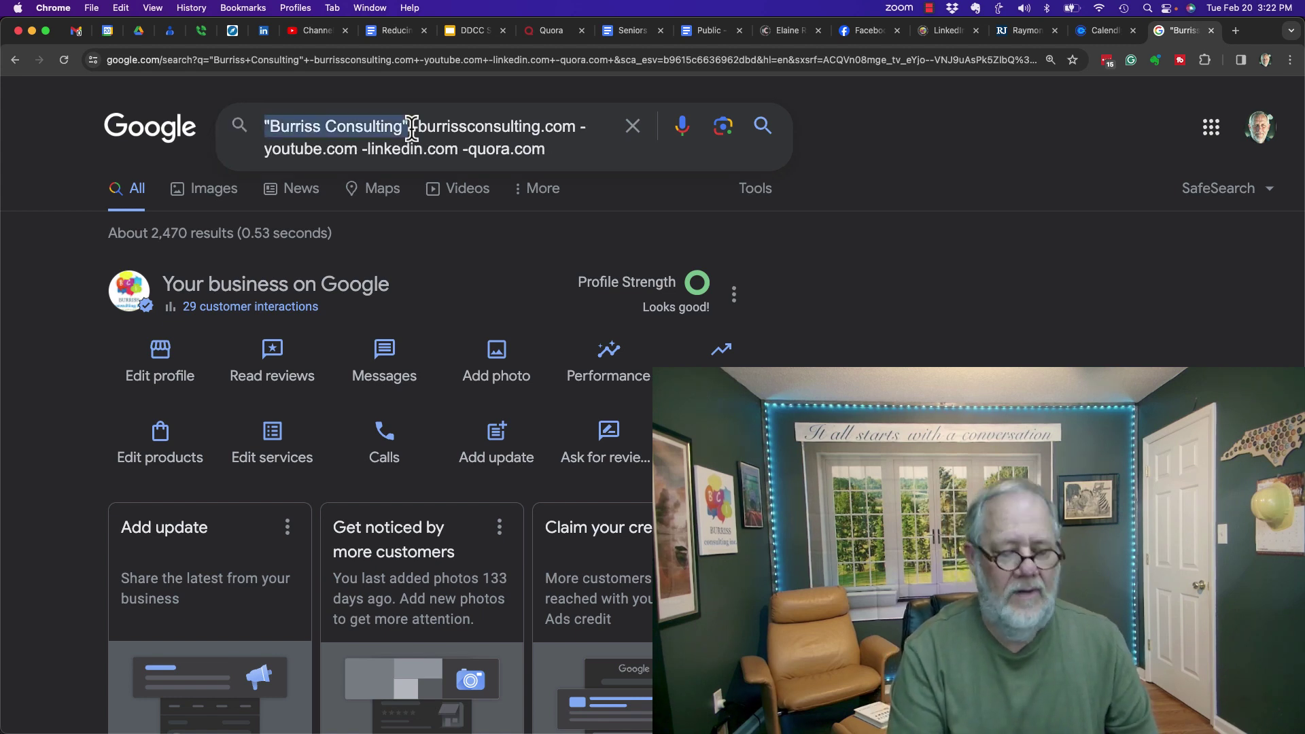
pyautogui.write('burrisscon')
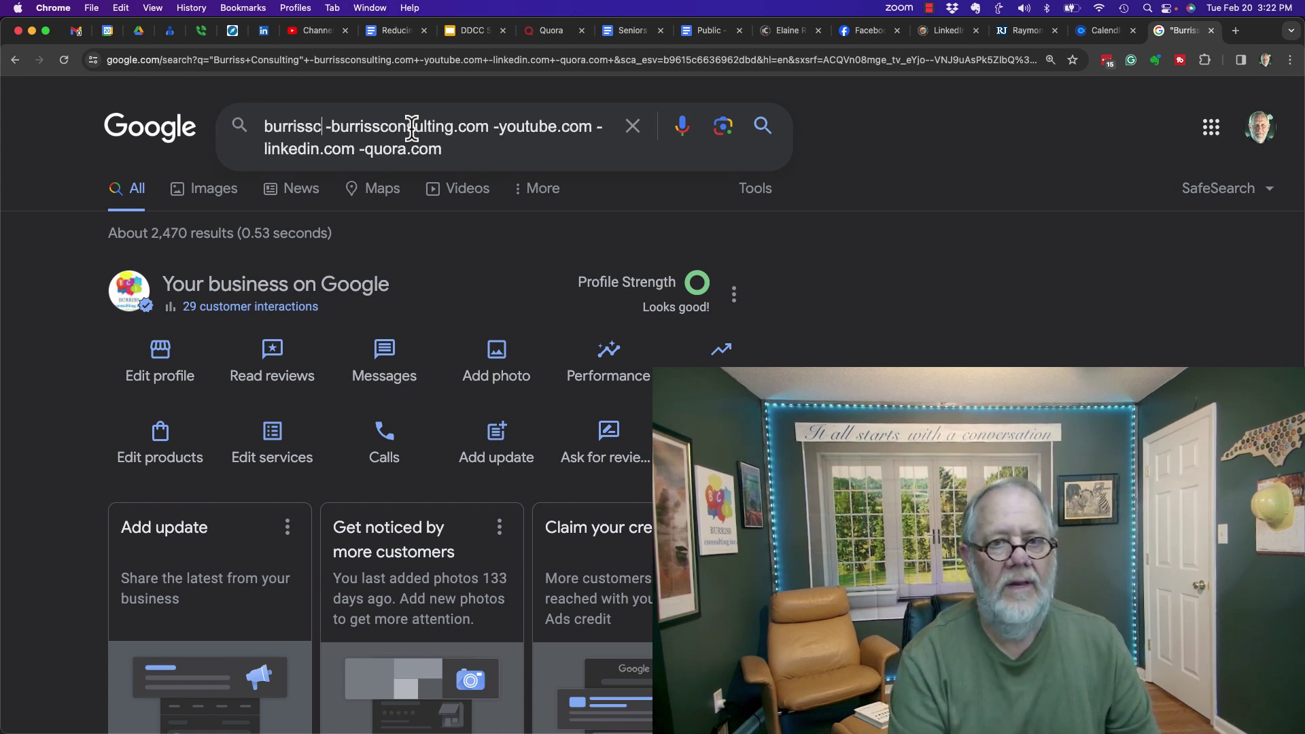
pyautogui.write('sulting.com')
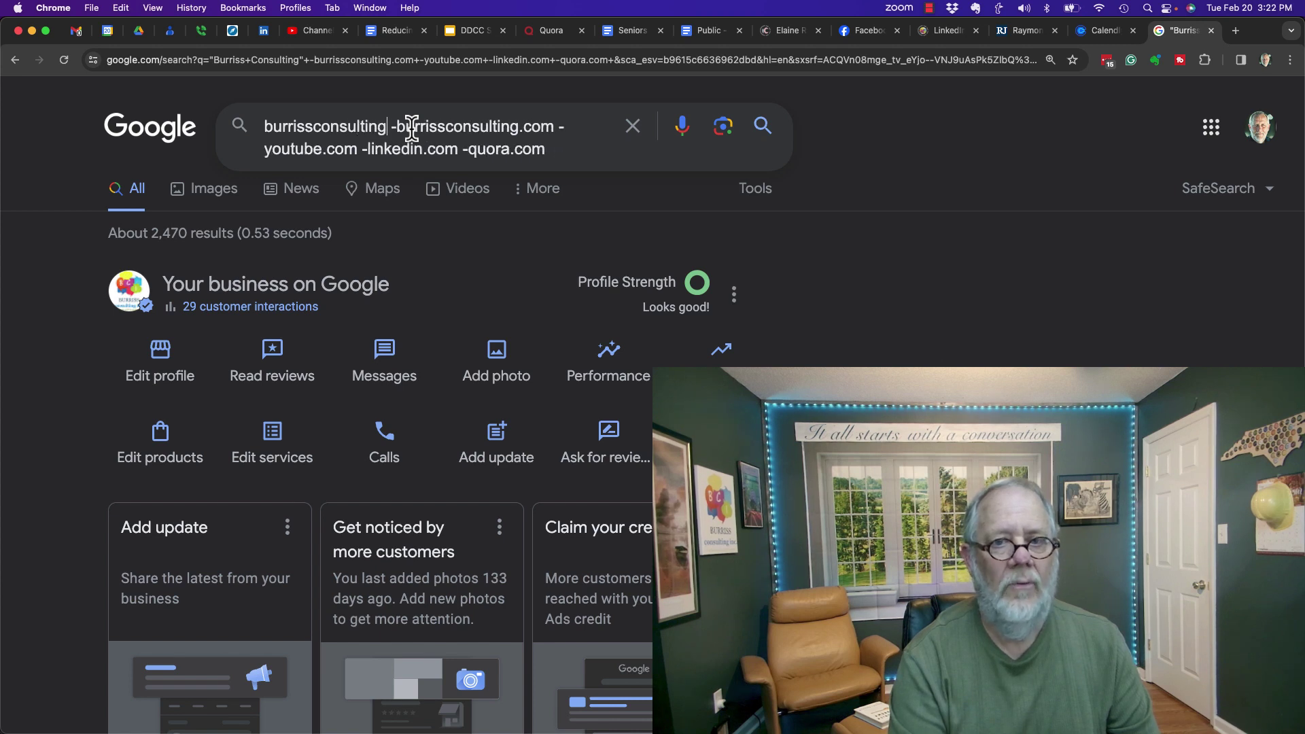
pyautogui.press('Return')
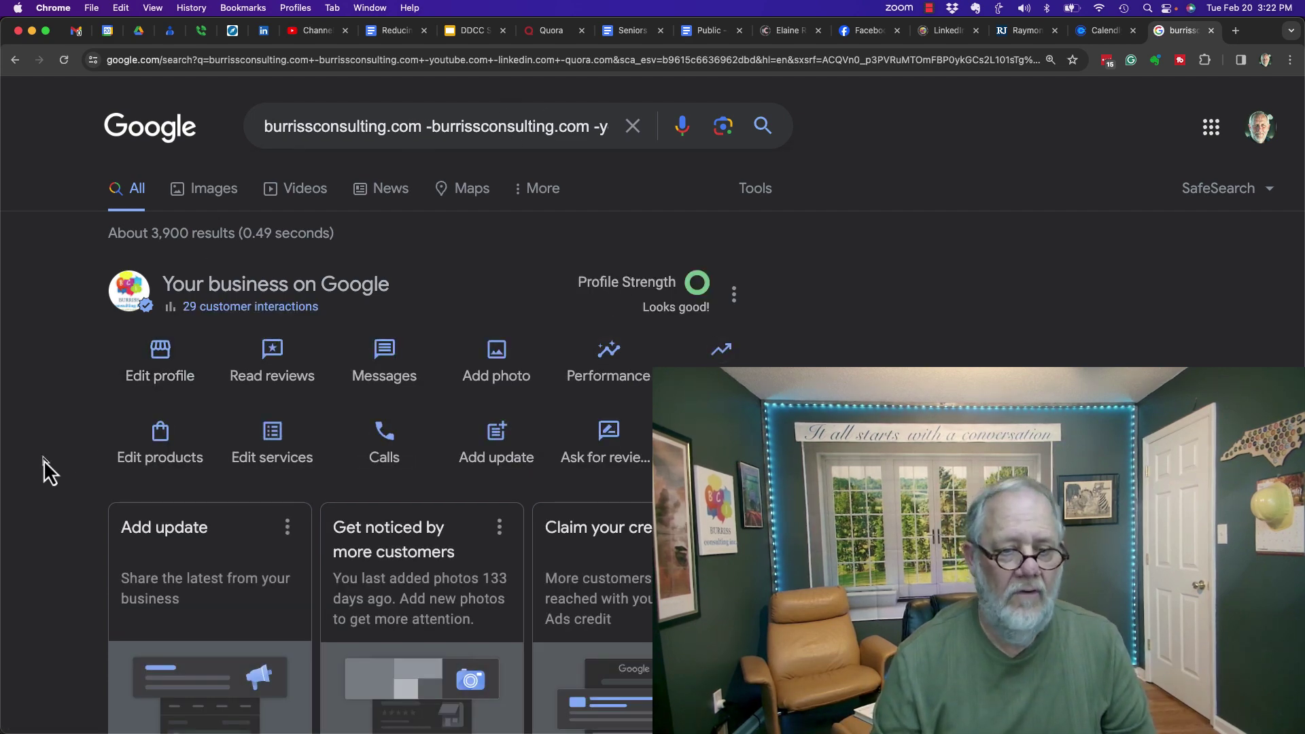
# Look through the results of the burrissconsulting.com search for other websites that reference the domain
pyautogui.scroll(-6, 44, 459)
pyautogui.scroll(-1, 43, 460)
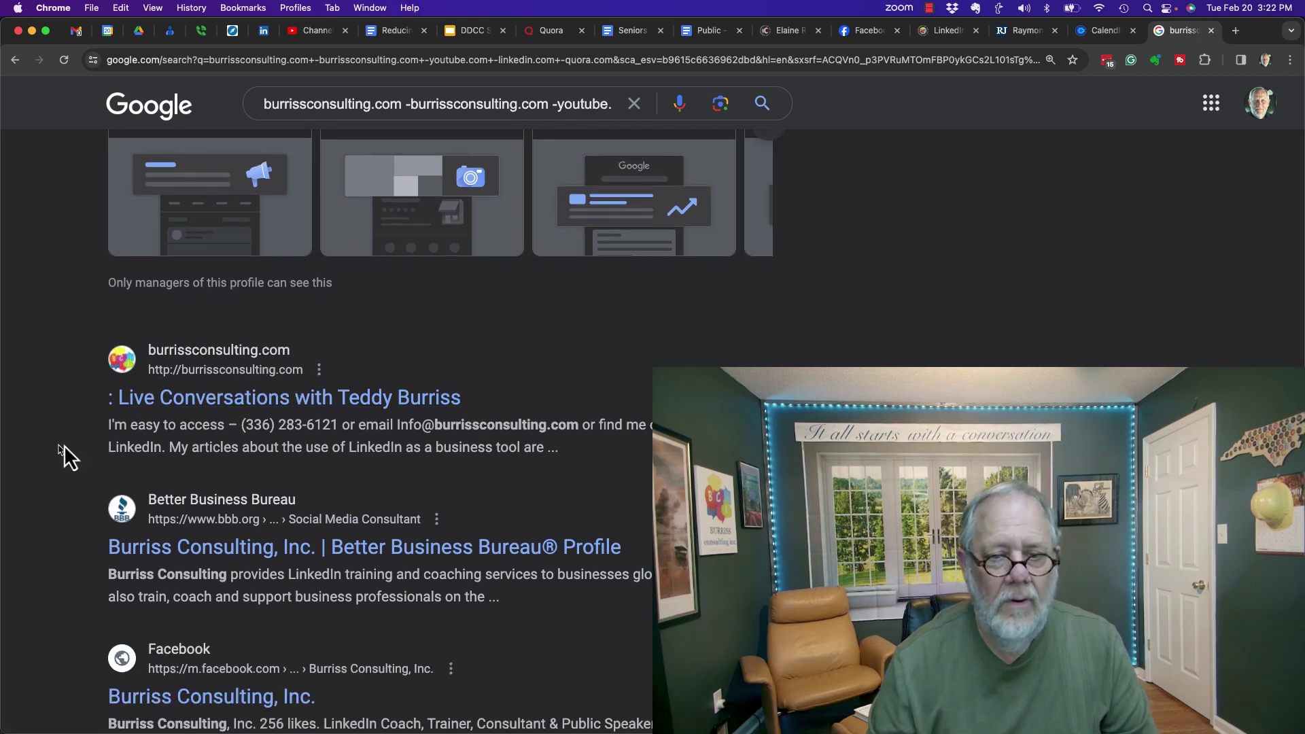
pyautogui.scroll(6, 449, 295)
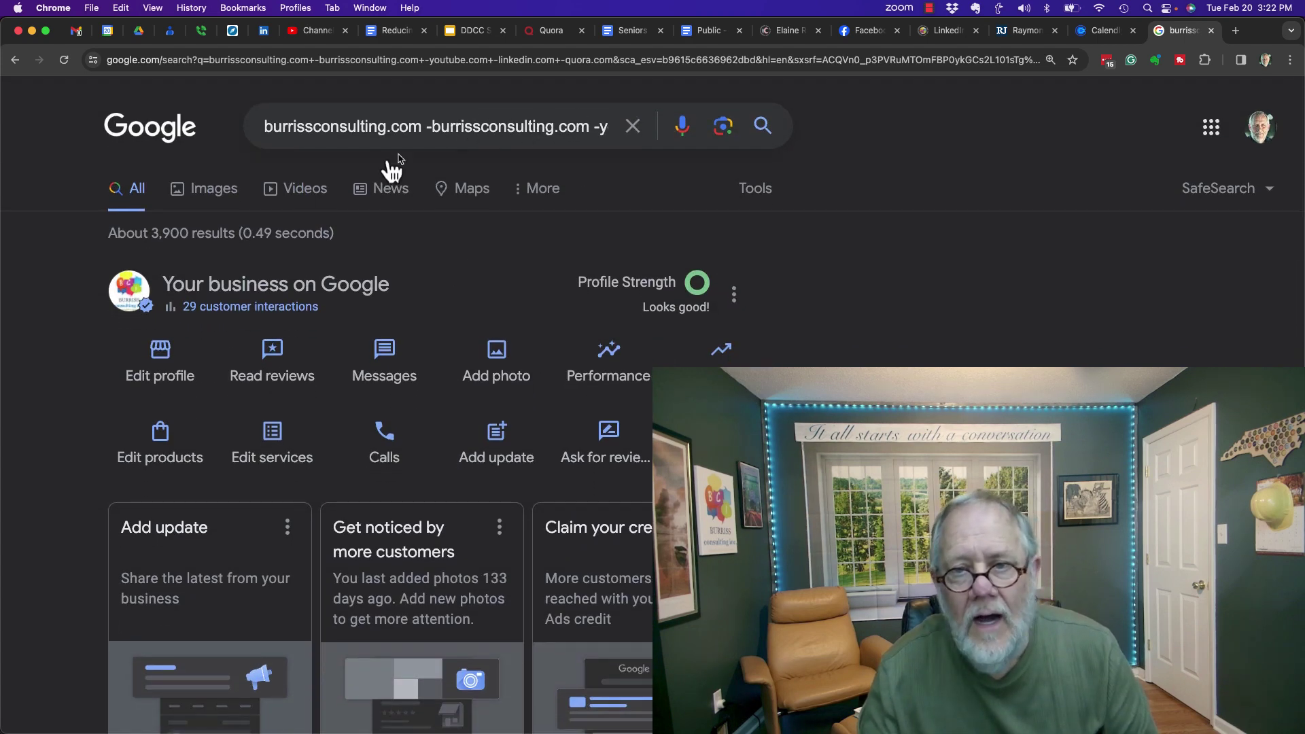
pyautogui.scroll(-12, 61, 435)
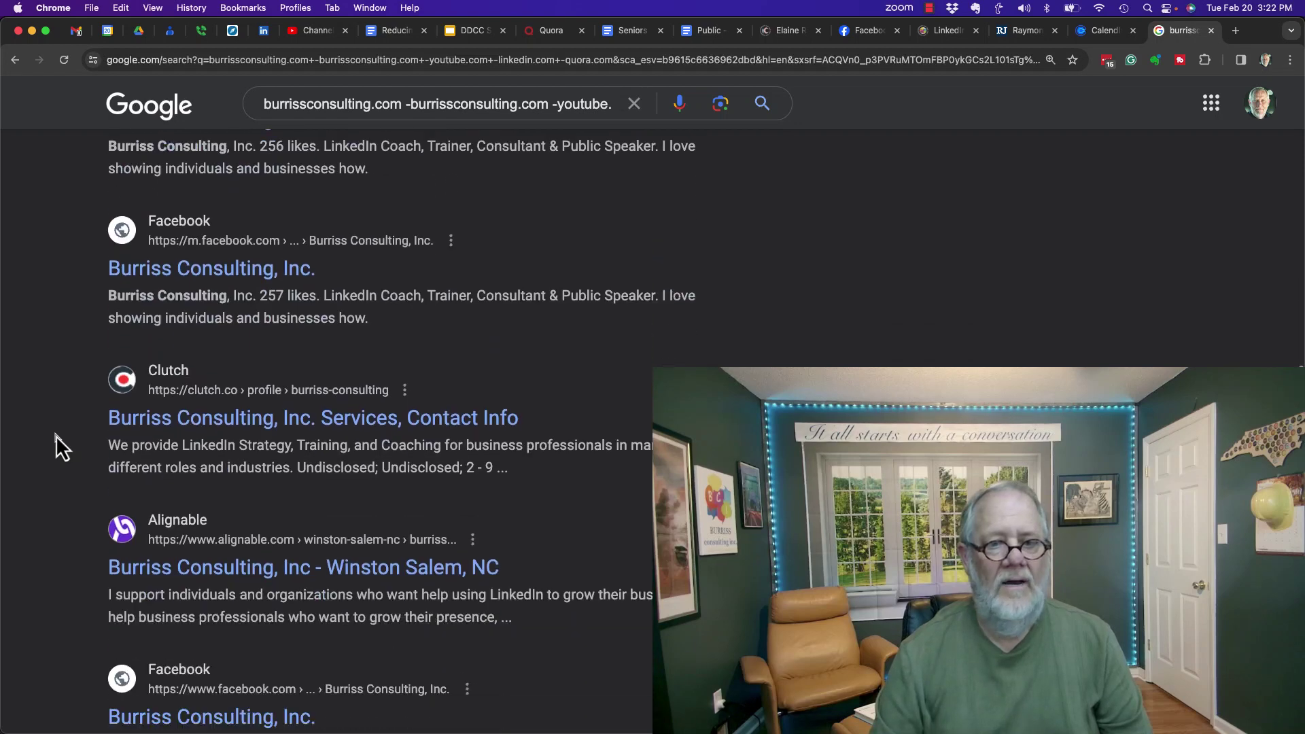
pyautogui.scroll(-10, 56, 435)
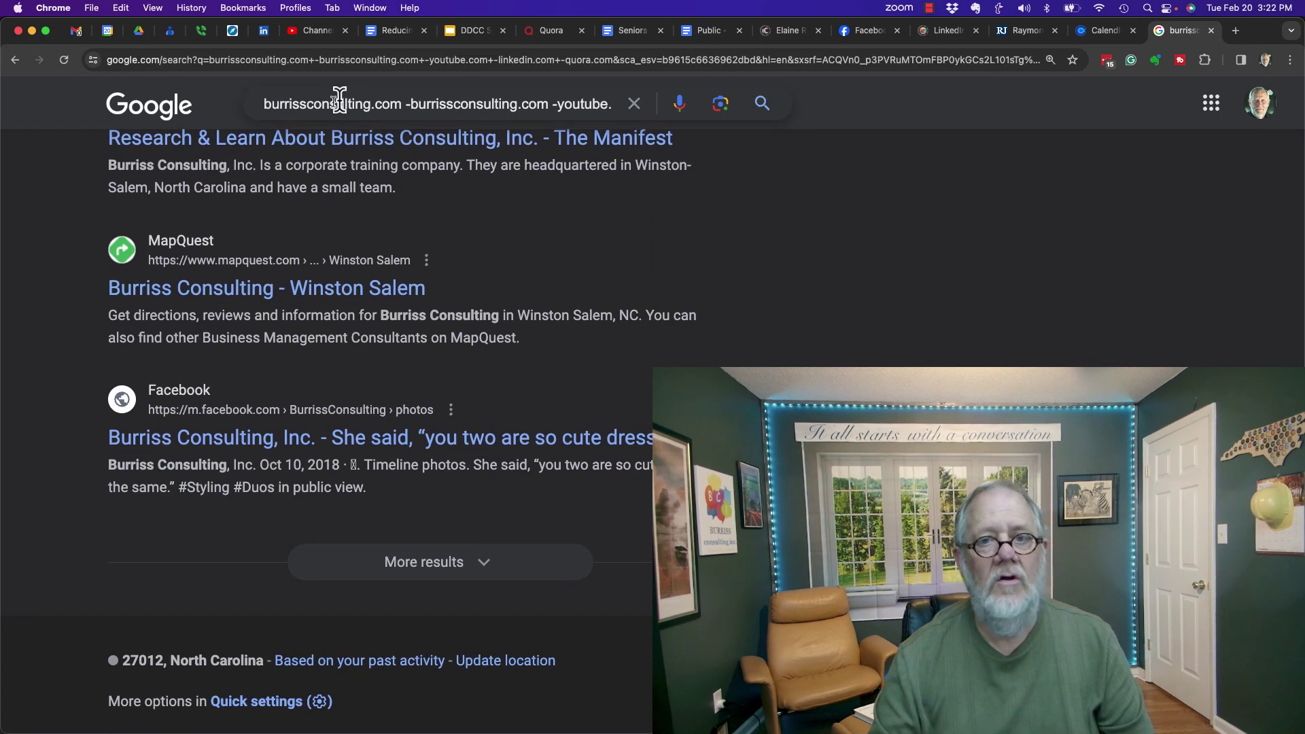
pyautogui.scroll(20, 43, 431)
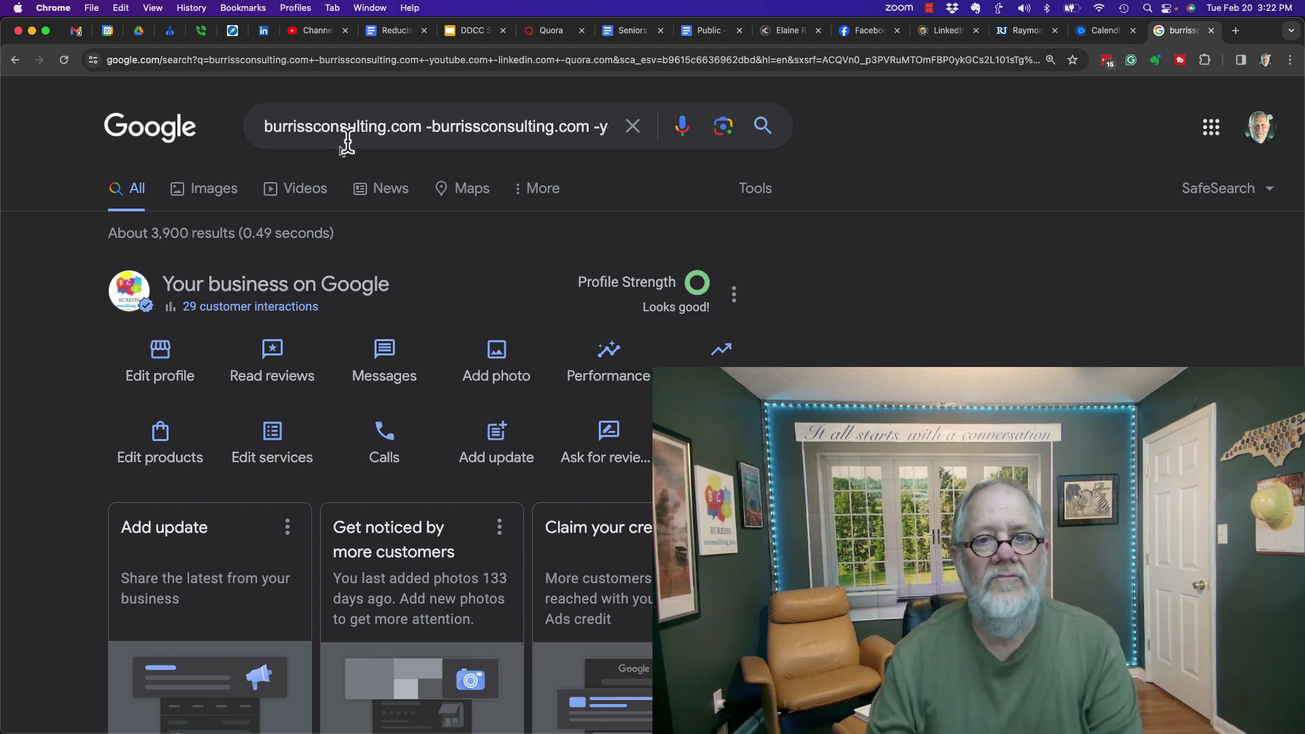
# Highlight the burrissconsulting.com search term in the query, followed by the whole run of minus-sign site exclusions
pyautogui.moveTo(403, 127); pyautogui.dragTo(264, 125)
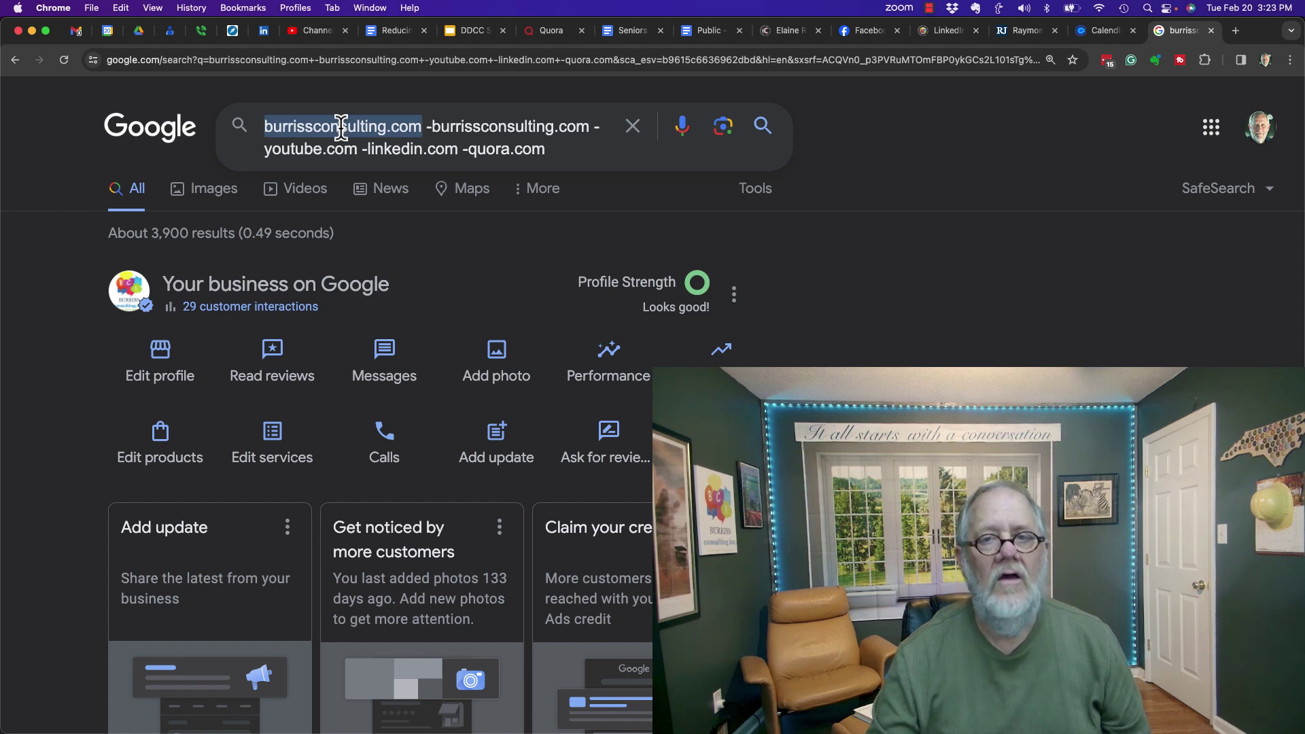
pyautogui.moveTo(428, 126); pyautogui.dragTo(554, 158)
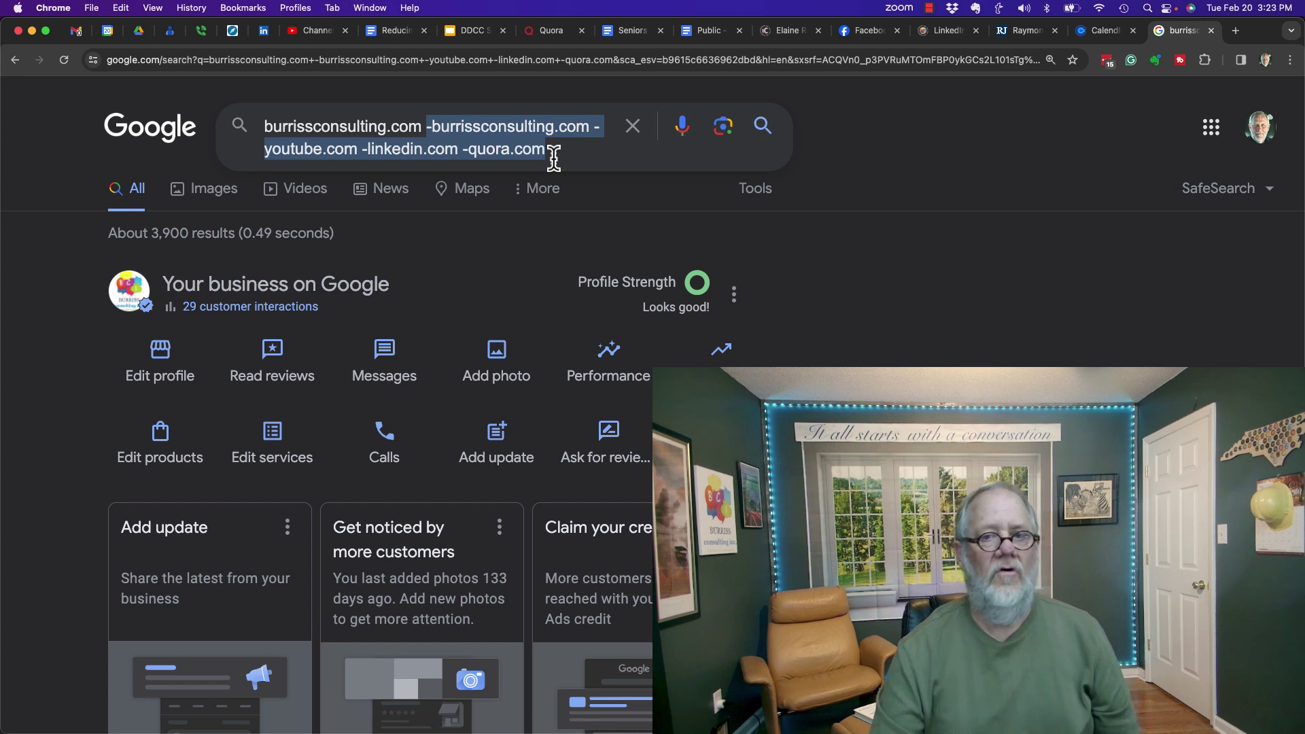